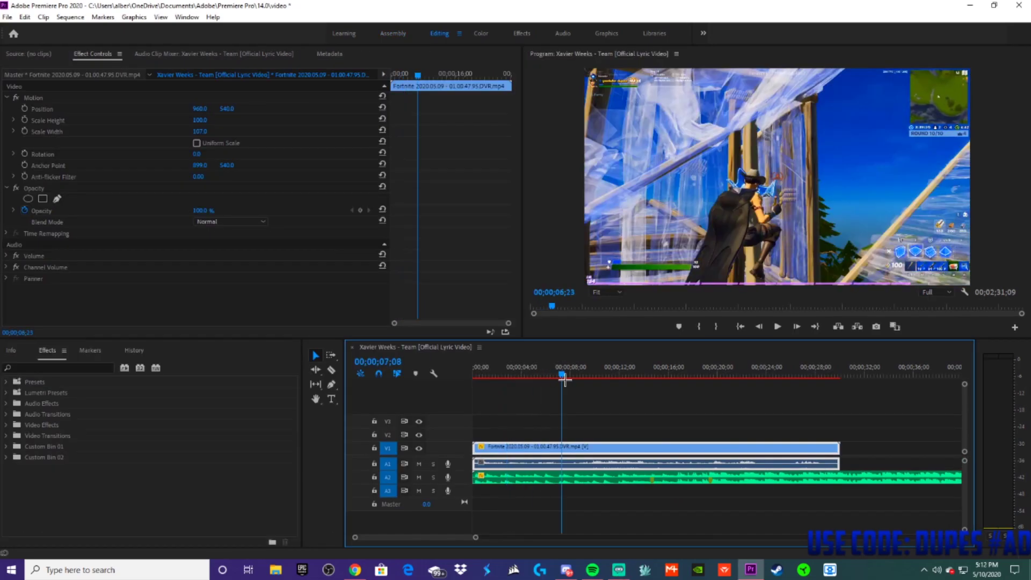
# Step: Trim the start off the gameplay clip on V1 and shift the remaining clip earlier on the timeline
pyautogui.moveTo(559, 376); pyautogui.dragTo(716, 379)
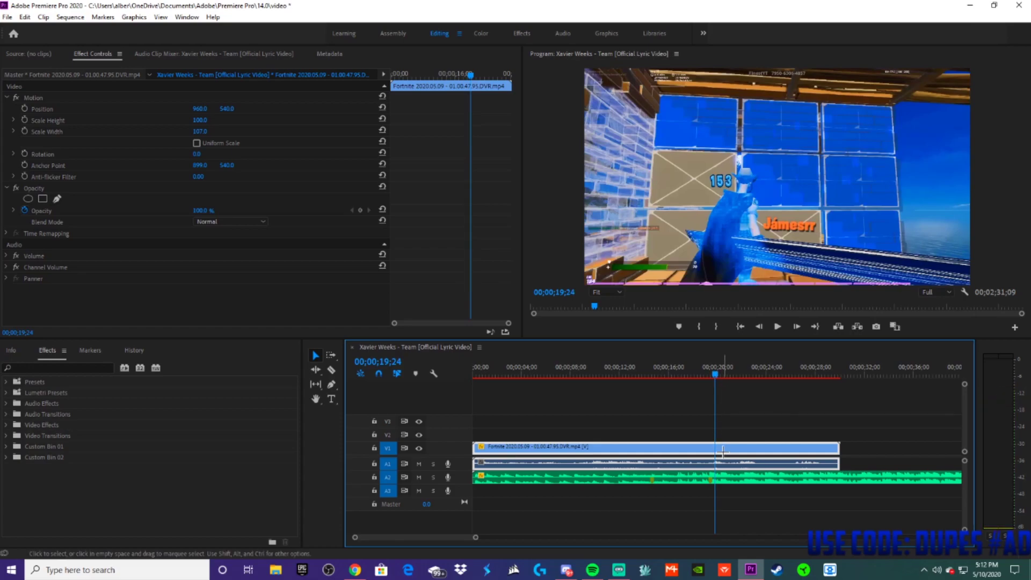
pyautogui.moveTo(474, 447); pyautogui.dragTo(565, 451)
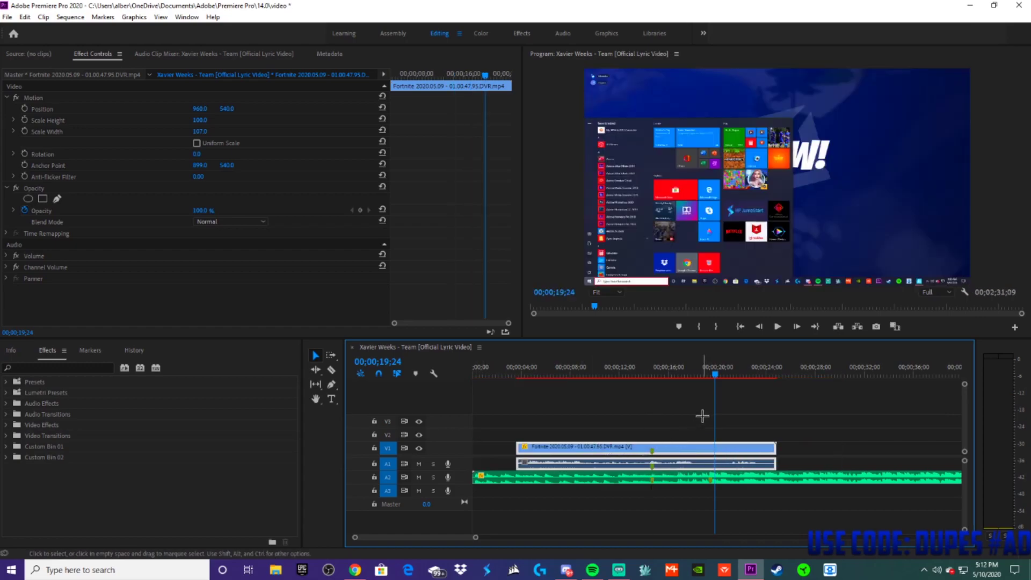
# Step: Split the gameplay clip at 00;00;16;08 and delete the part after the cut
pyautogui.moveTo(672, 378); pyautogui.dragTo(672, 380)
pyautogui.press('c')
pyautogui.click(674, 450)
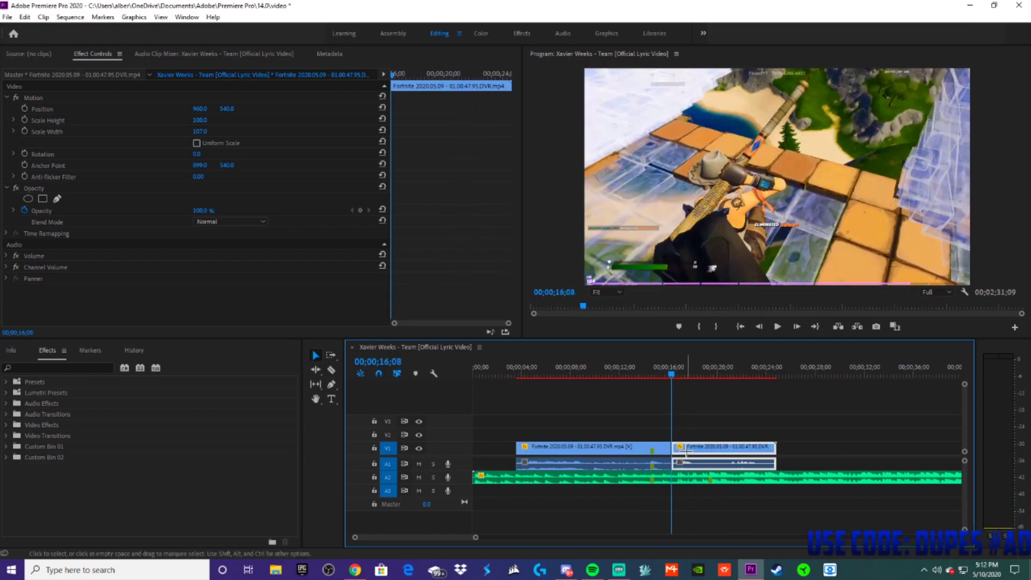
pyautogui.press('v')
pyautogui.click(677, 451)
pyautogui.press('Delete')
# Step: Extend the gameplay clip's start to the beginning of the sequence and split the clip at 00;00;11;22
pyautogui.moveTo(520, 450); pyautogui.dragTo(474, 448)
pyautogui.moveTo(587, 375); pyautogui.dragTo(616, 375)
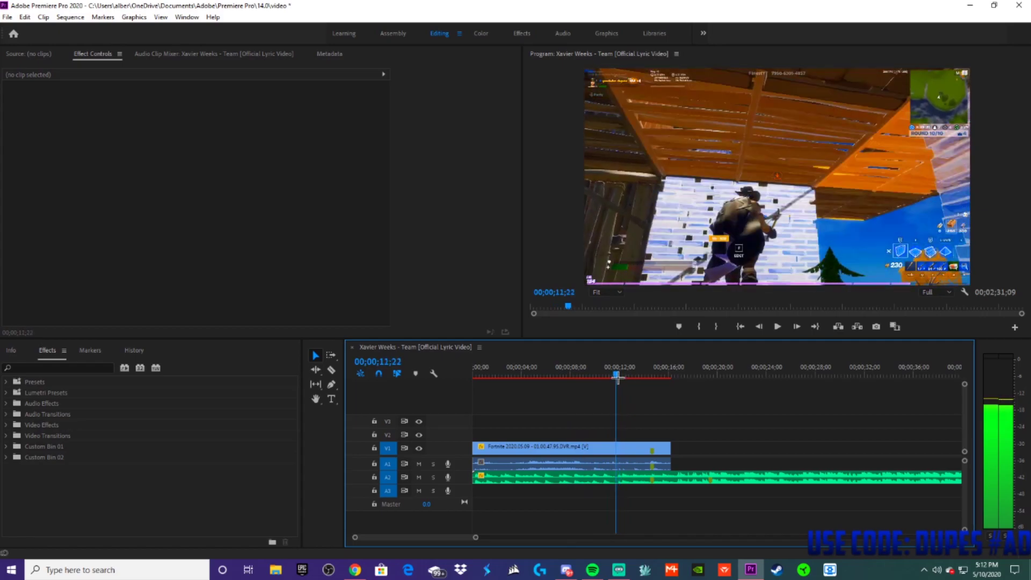
pyautogui.click(616, 448)
# Step: Apply the Camera Blur effect to the first gameplay segment on V1
pyautogui.moveTo(612, 371); pyautogui.dragTo(539, 371)
pyautogui.click(538, 448)
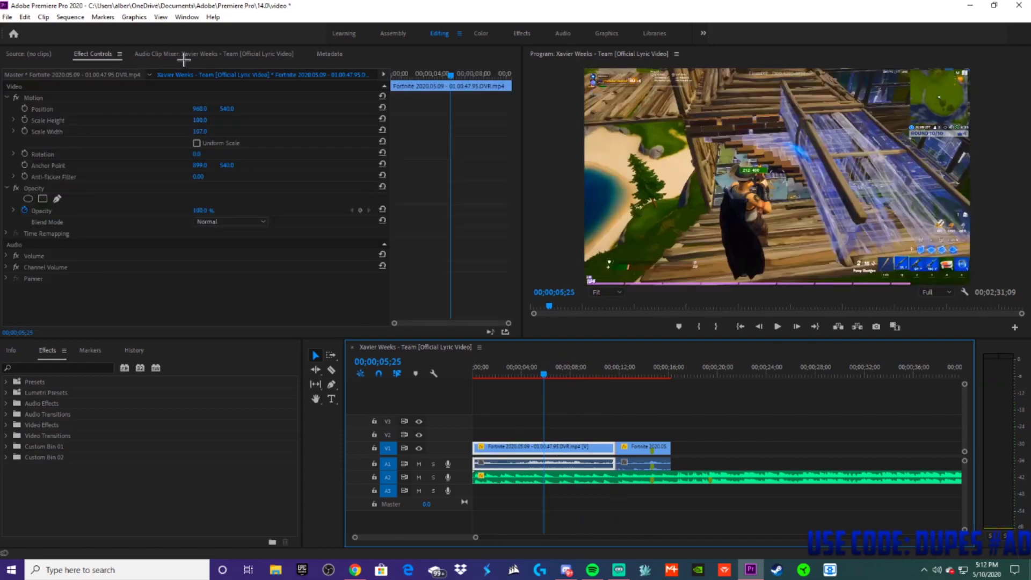
pyautogui.click(77, 368)
pyautogui.write('ca')
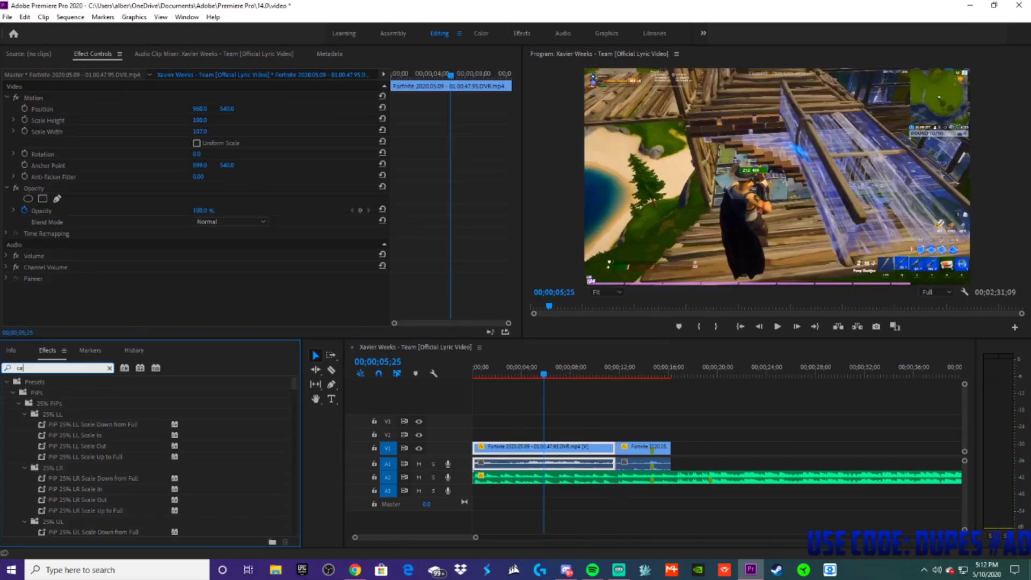
pyautogui.write('mera blur')
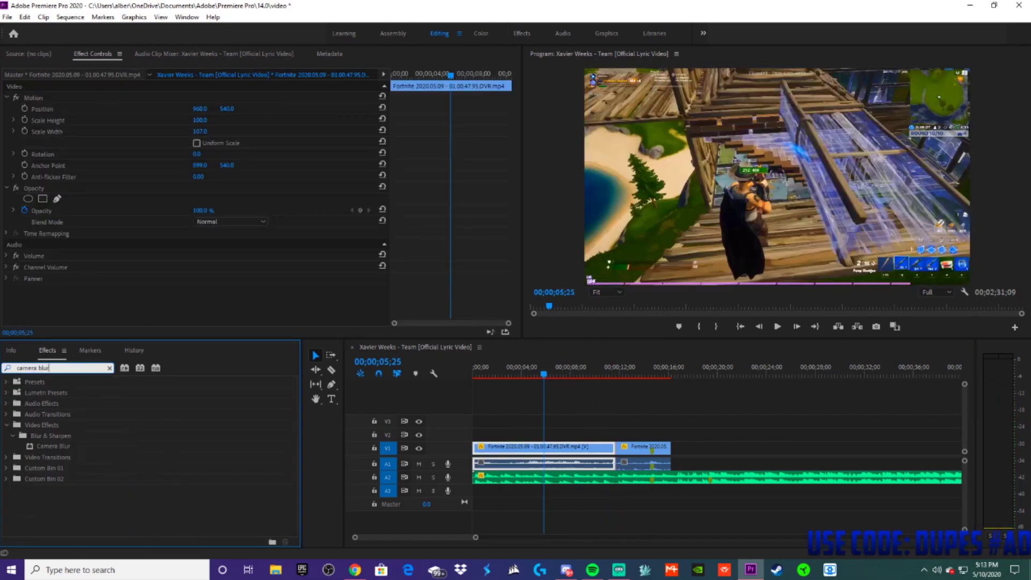
pyautogui.moveTo(56, 449); pyautogui.dragTo(541, 456)
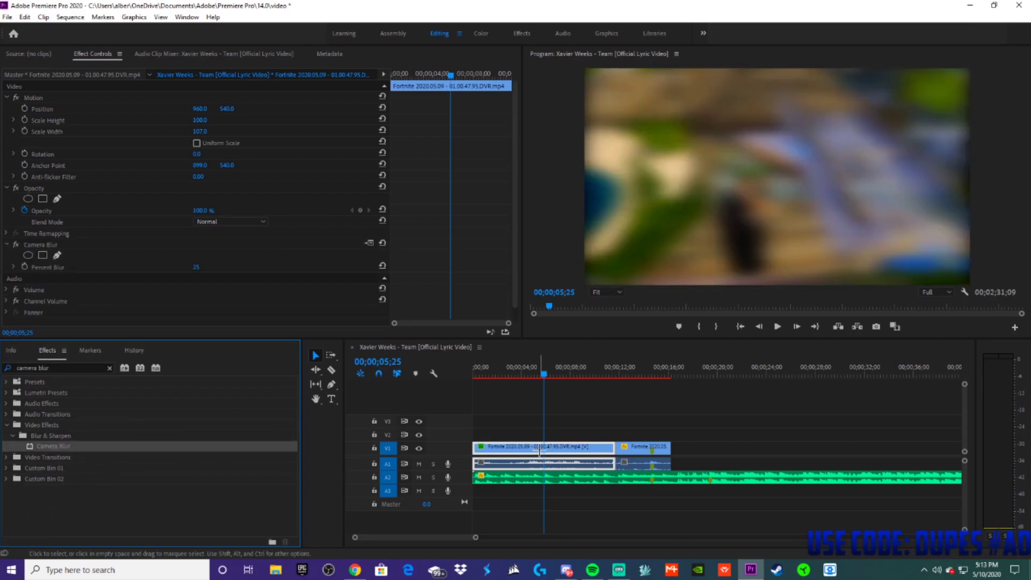
# Step: Silence the first gameplay segment's audio and lower the volume of the second segment's audio
pyautogui.moveTo(541, 374)
pyautogui.mouseDown()
pyautogui.moveTo(491, 374)
pyautogui.moveTo(539, 374)
pyautogui.mouseUp()
pyautogui.click(144, 55)
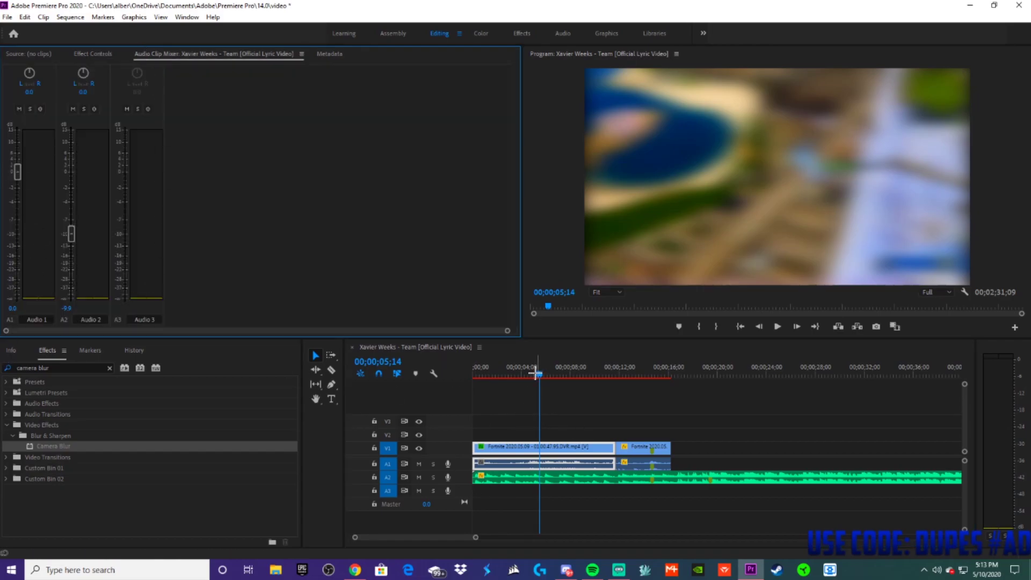
pyautogui.moveTo(538, 374); pyautogui.dragTo(532, 373)
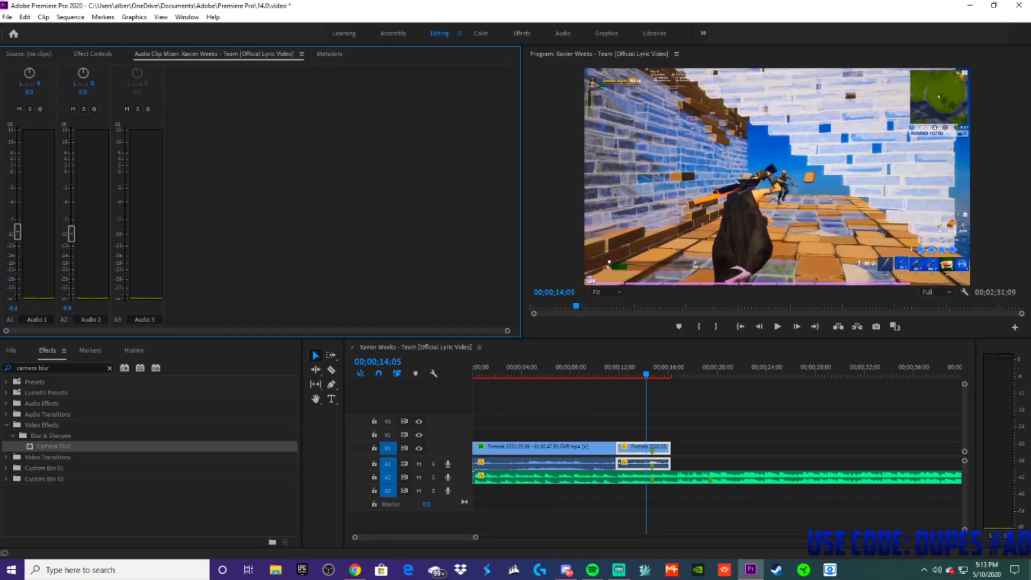
# Step: Set the sequence timebase to 59.94 frames/second
pyautogui.click(70, 17)
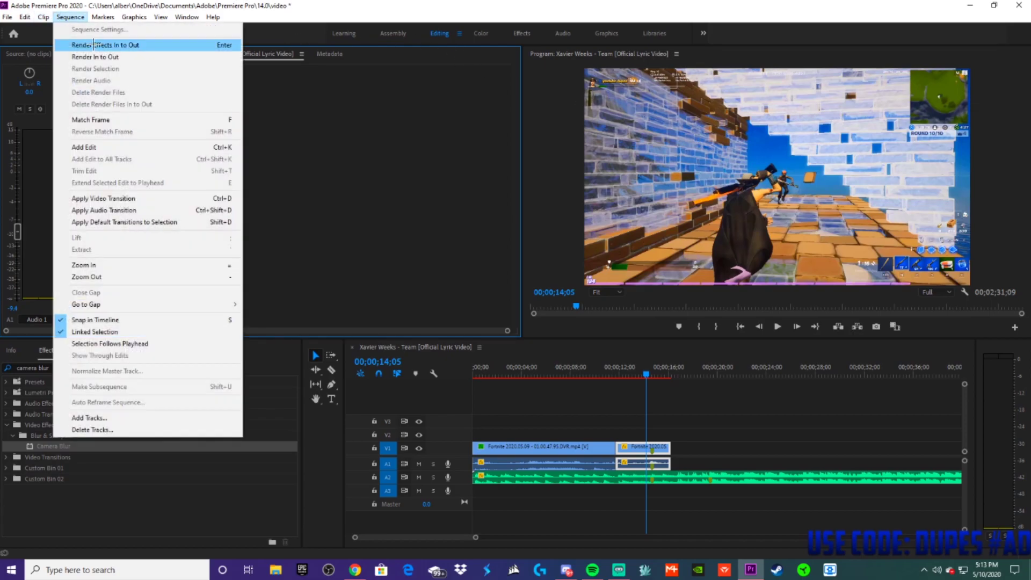
pyautogui.click(565, 398)
pyautogui.click(70, 17)
pyautogui.click(79, 29)
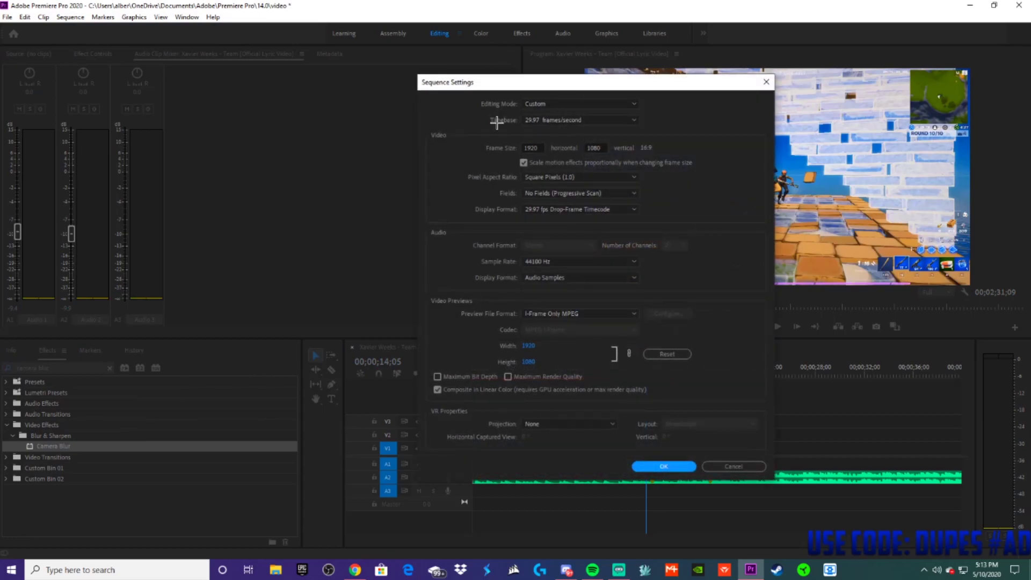
pyautogui.click(543, 120)
pyautogui.click(548, 262)
pyautogui.click(538, 122)
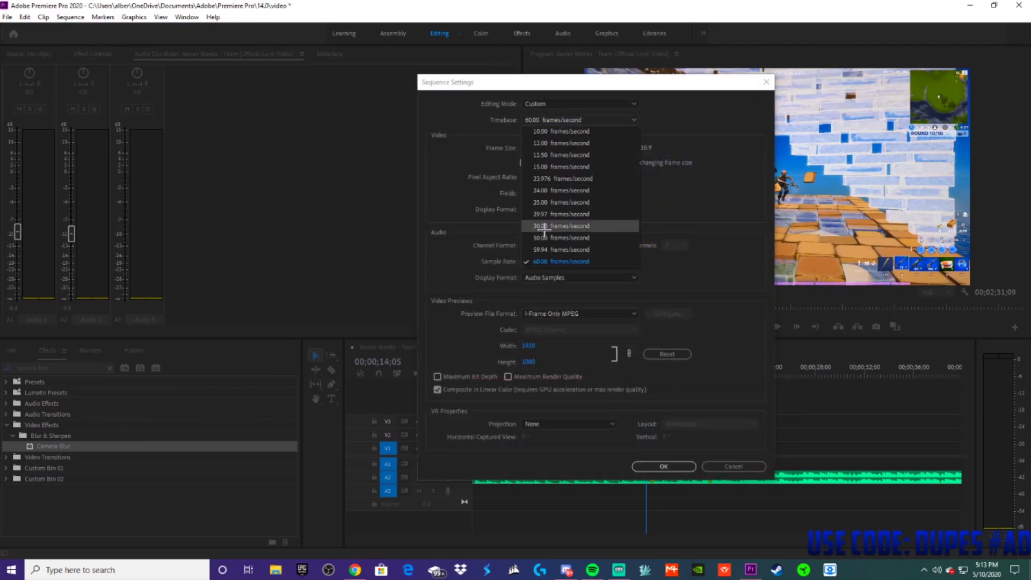
pyautogui.click(553, 249)
pyautogui.press('Return')
# Step: Create a 1920 x 1080 legacy title named Title 01 containing the text "dupes highlights"
pyautogui.moveTo(596, 369); pyautogui.dragTo(393, 348)
pyautogui.click(8, 17)
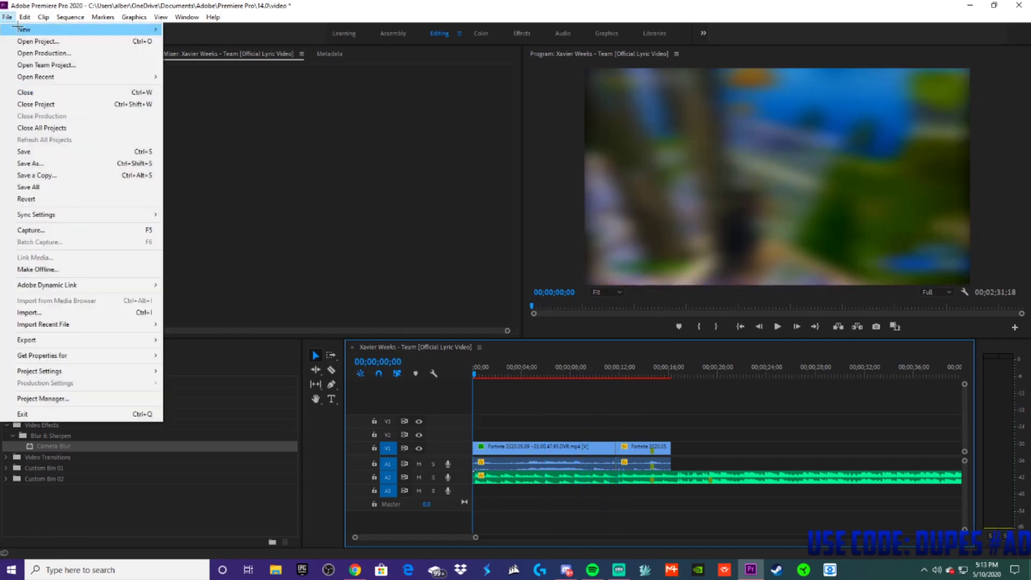
pyautogui.moveTo(32, 27)
pyautogui.click(236, 172)
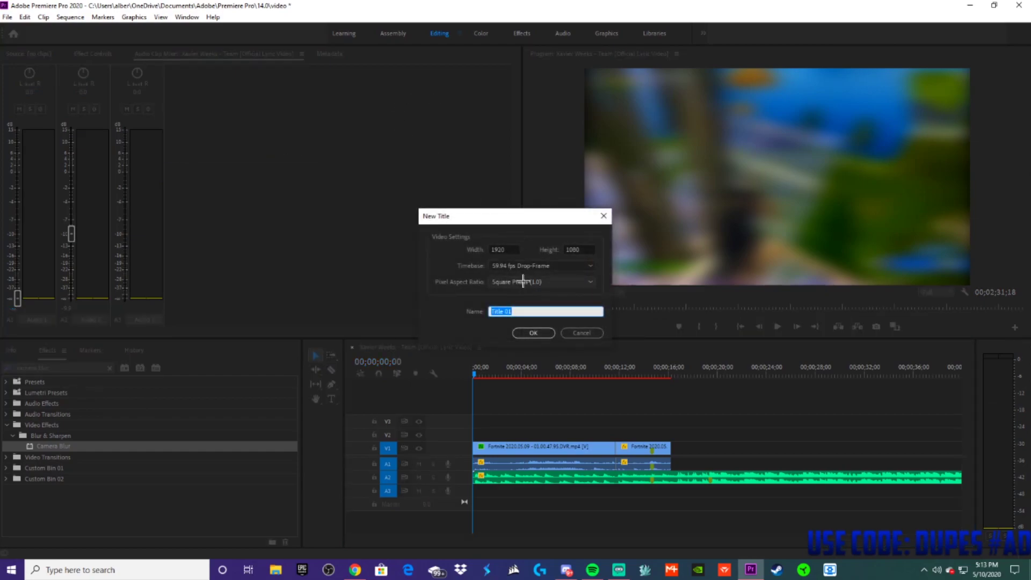
pyautogui.click(527, 329)
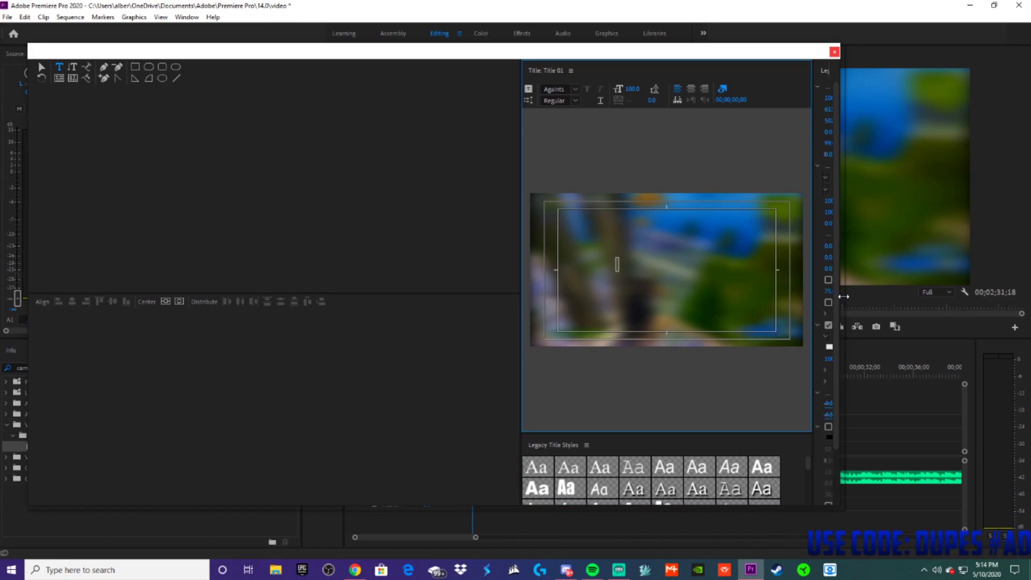
pyautogui.write('DUPES HI')
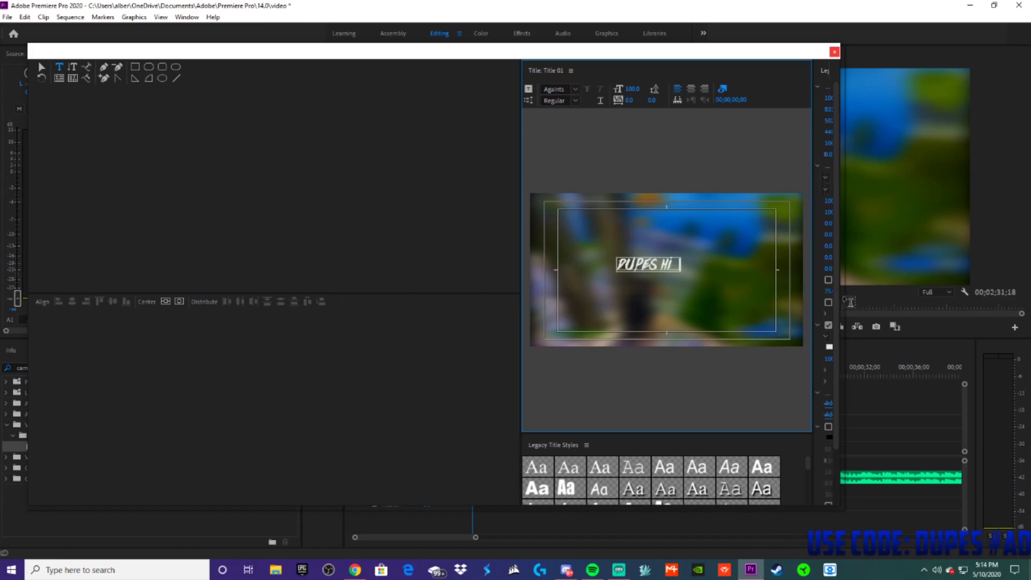
pyautogui.write('GHLIGHTSA')
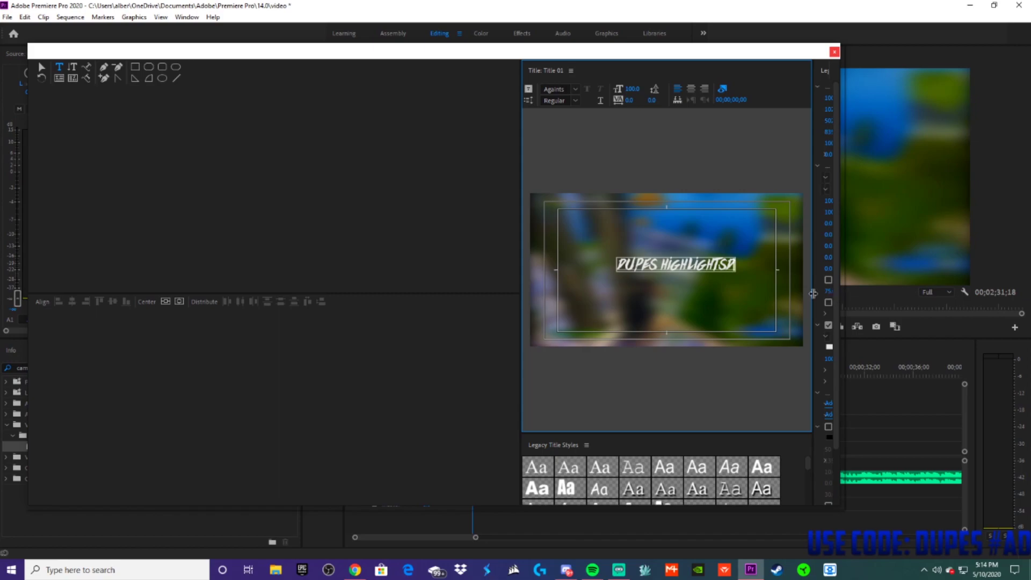
# Step: Format the title text in bold Verdana and center it in the frame
pyautogui.rightClick(616, 259)
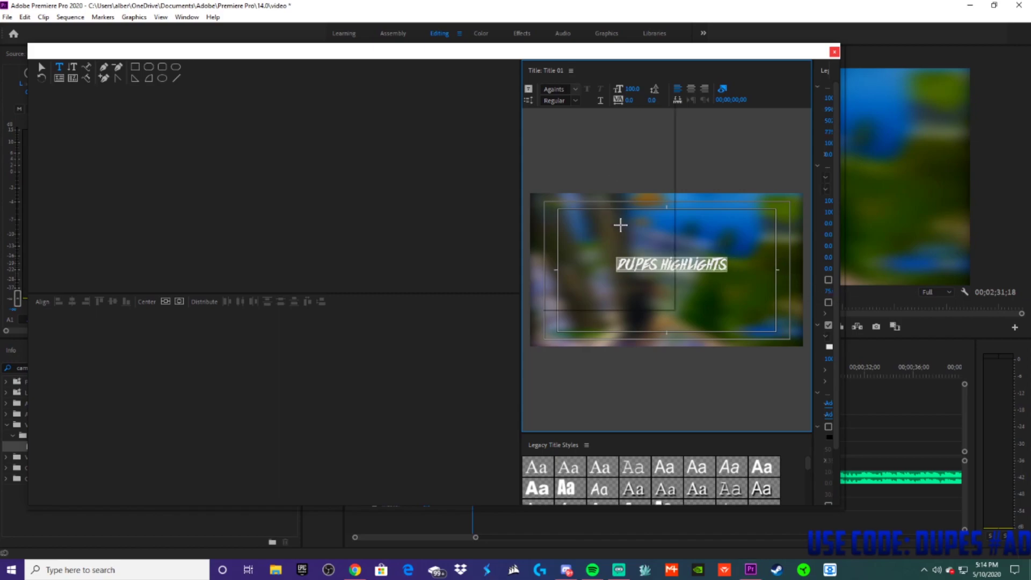
pyautogui.click(603, 212)
pyautogui.scroll(-5, 596, 220)
pyautogui.scroll(-6, 583, 229)
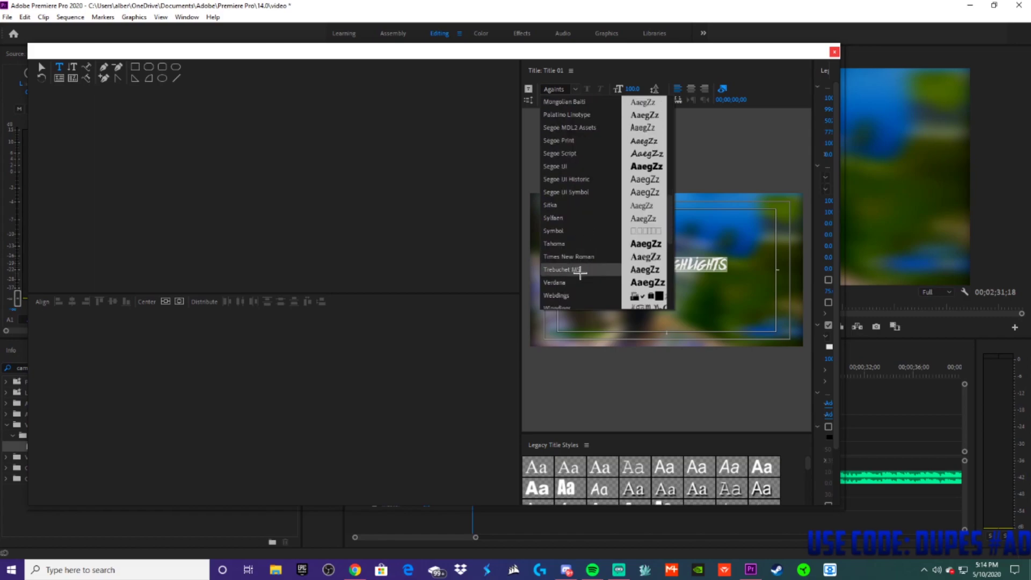
pyautogui.scroll(-1, 586, 267)
pyautogui.click(564, 247)
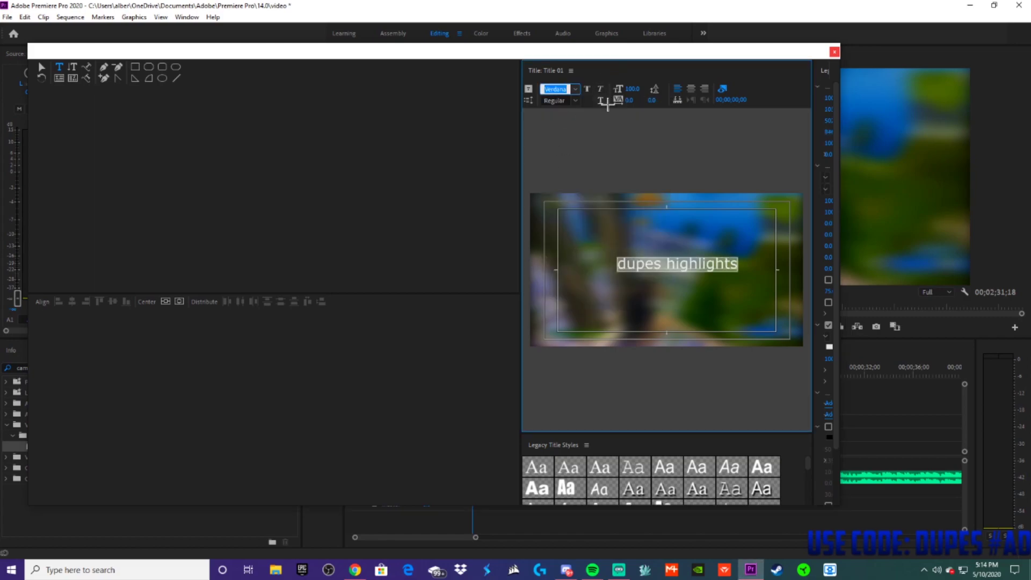
pyautogui.click(587, 87)
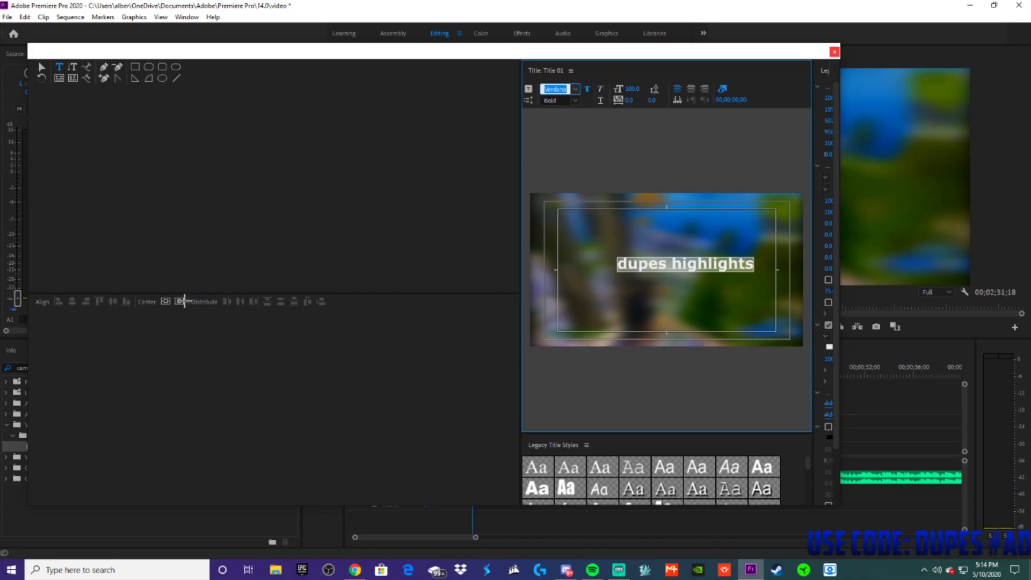
pyautogui.click(174, 301)
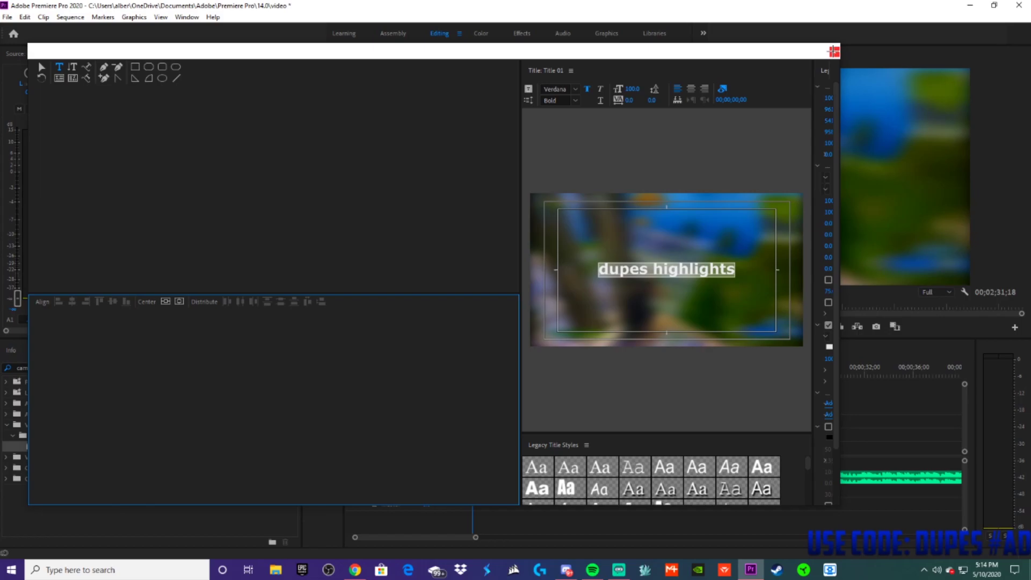
pyautogui.click(834, 51)
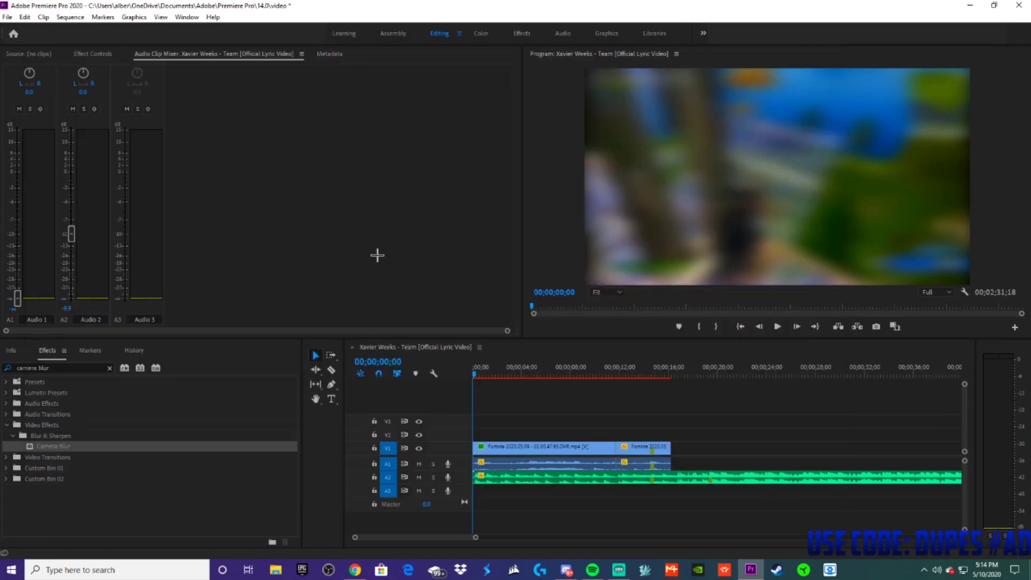
# Step: Place Title 01 on track V2 above the start of the blurred gameplay segment
pyautogui.click(393, 33)
pyautogui.moveTo(328, 279); pyautogui.dragTo(583, 434)
pyautogui.click(439, 33)
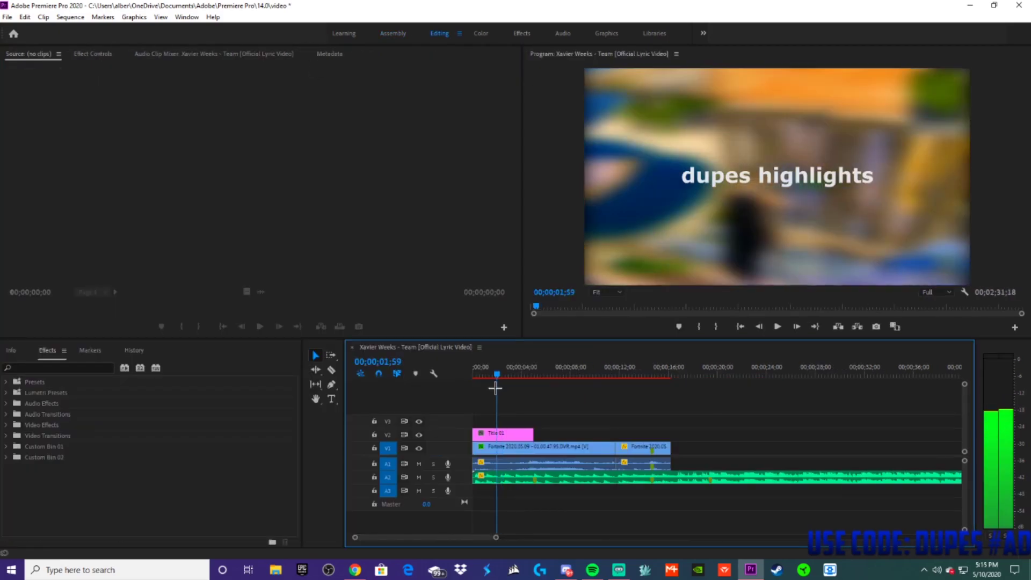
# Step: Apply the Wave Warp effect to the Title 01 clip
pyautogui.click(494, 376)
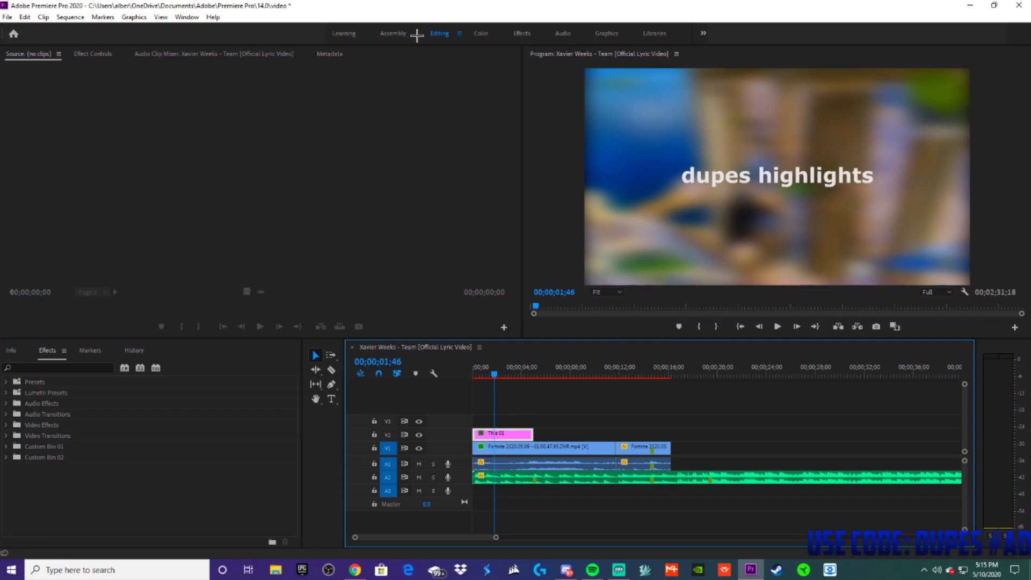
pyautogui.click(58, 367)
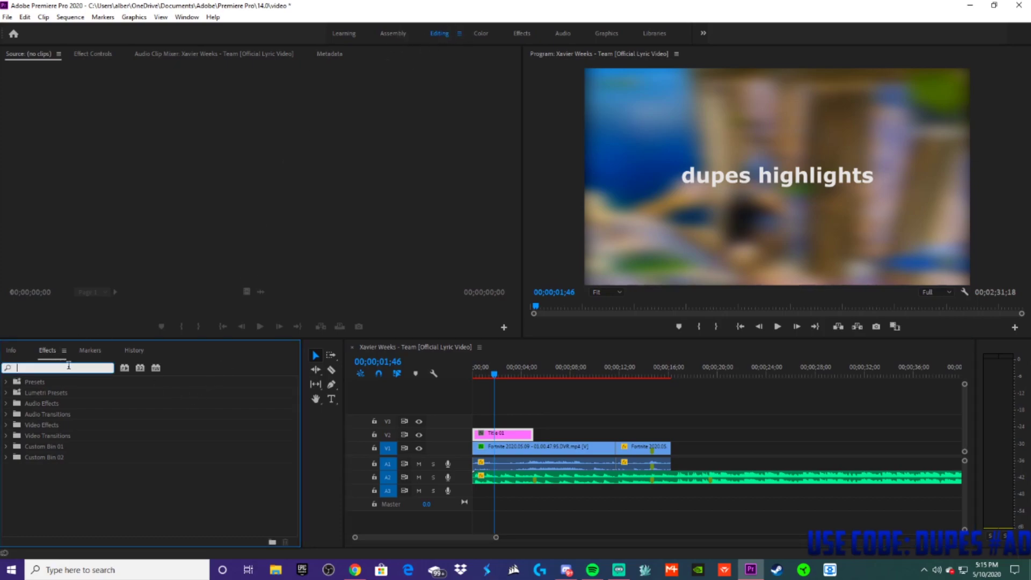
pyautogui.write('wave wa')
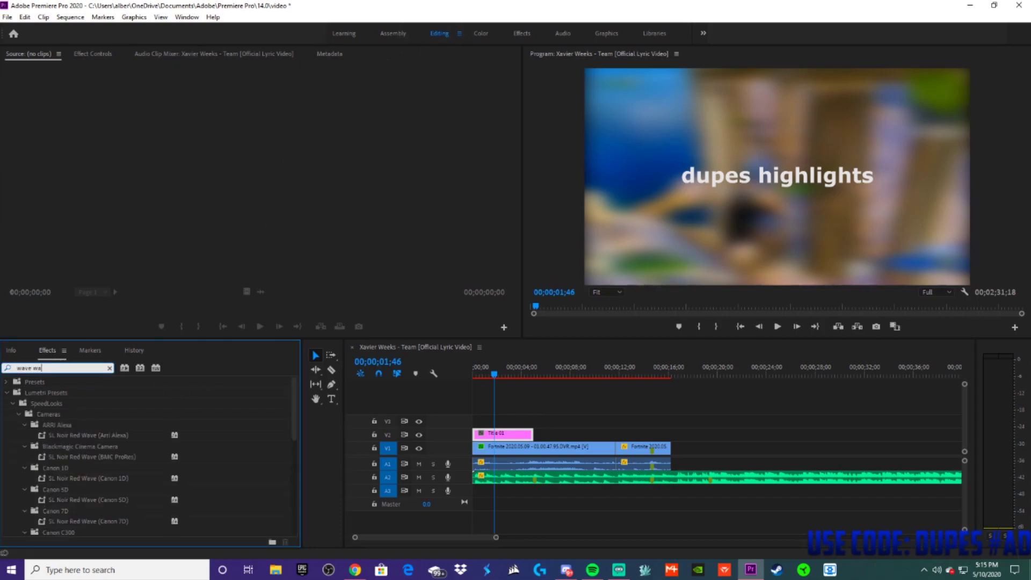
pyautogui.write('rp')
pyautogui.moveTo(67, 447); pyautogui.dragTo(495, 428)
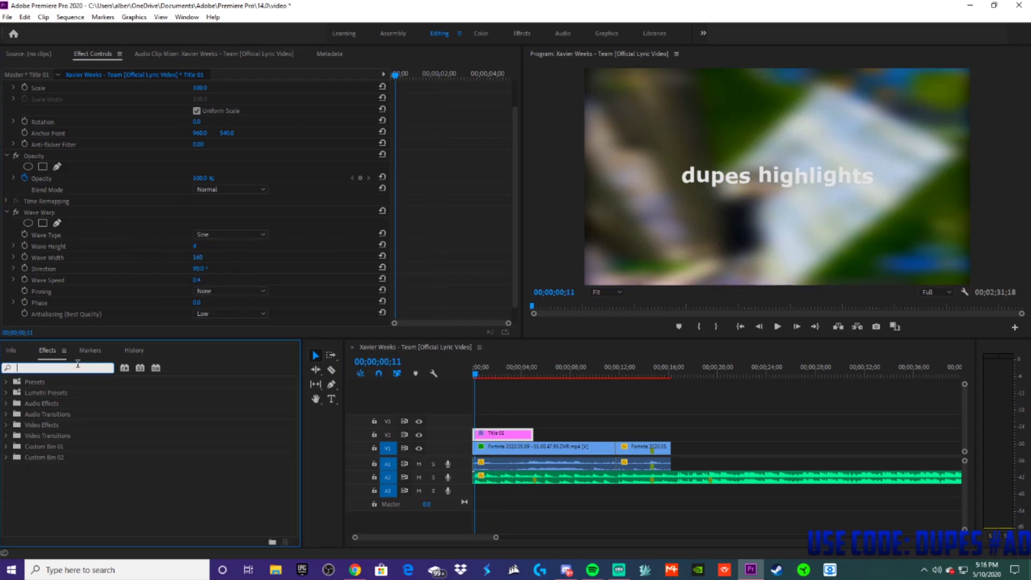
# Step: Apply a Drop Shadow to the Title 01 clip with 80% opacity, 166° direction, distance 24 and softness 60
pyautogui.write('rop shadow')
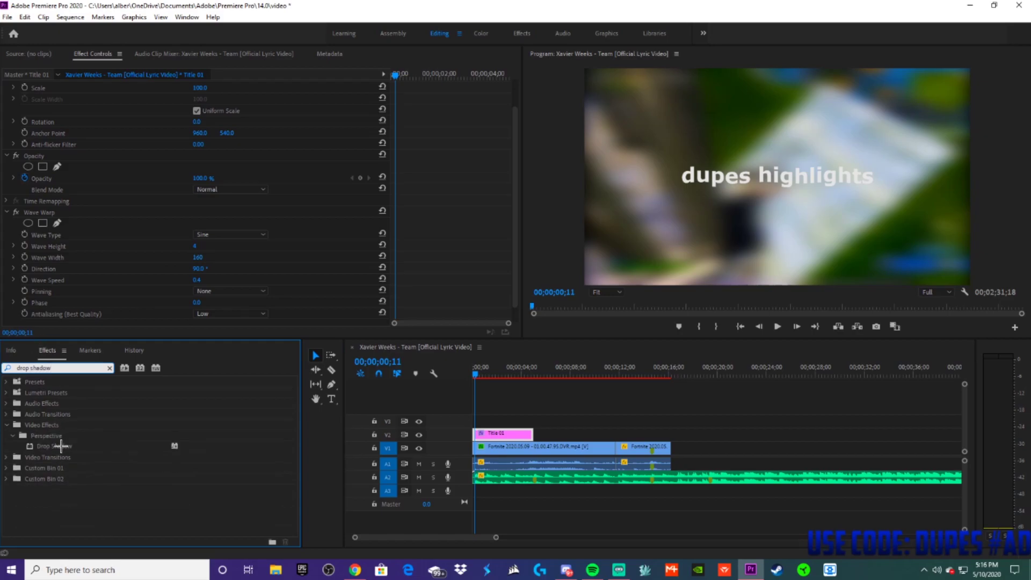
pyautogui.moveTo(61, 446); pyautogui.dragTo(510, 433)
pyautogui.press('Home')
pyautogui.scroll(-4, 211, 275)
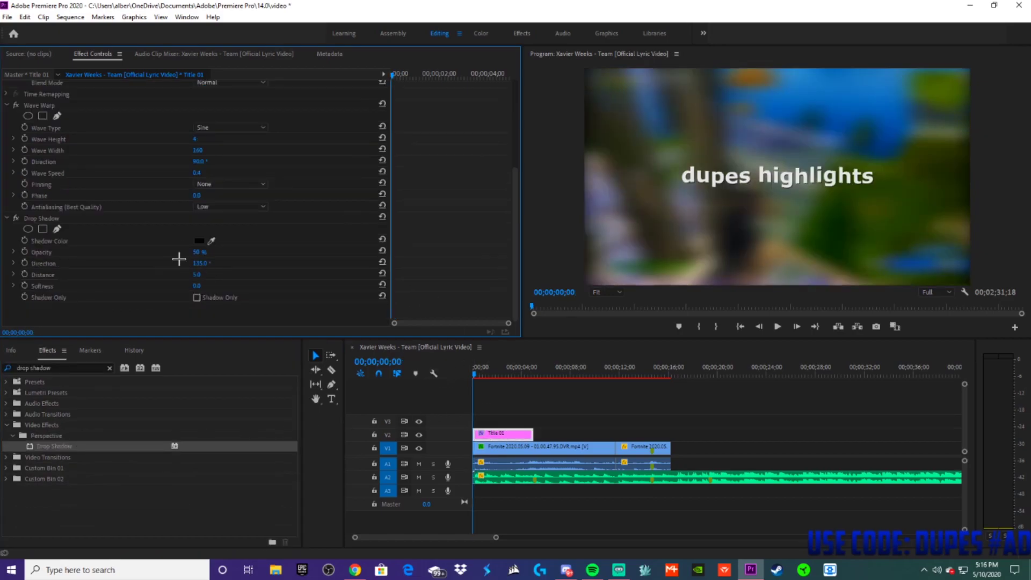
pyautogui.click(207, 250)
pyautogui.press('Return')
pyautogui.click(203, 263)
pyautogui.click(196, 274)
pyautogui.click(202, 286)
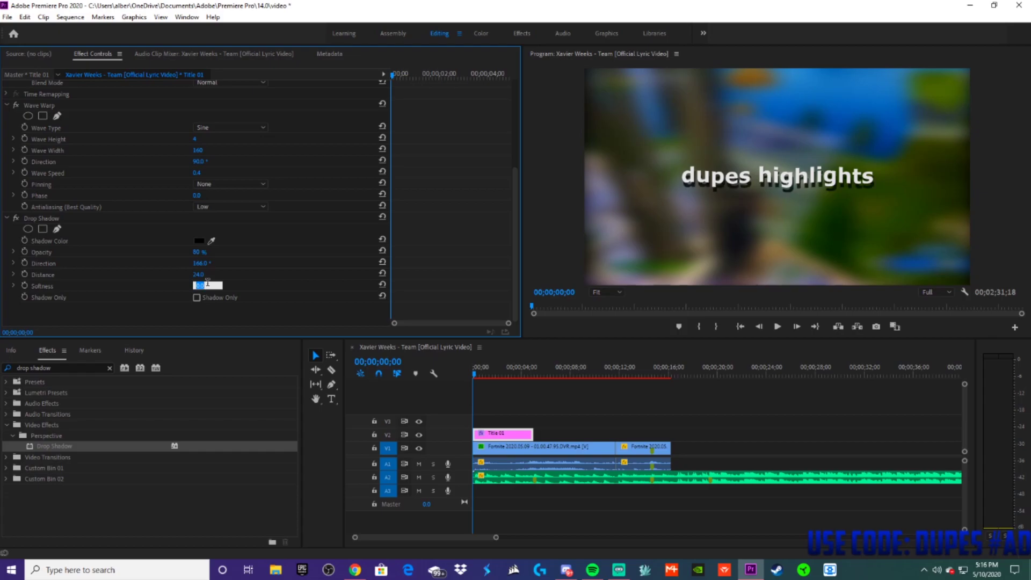
pyautogui.click(407, 398)
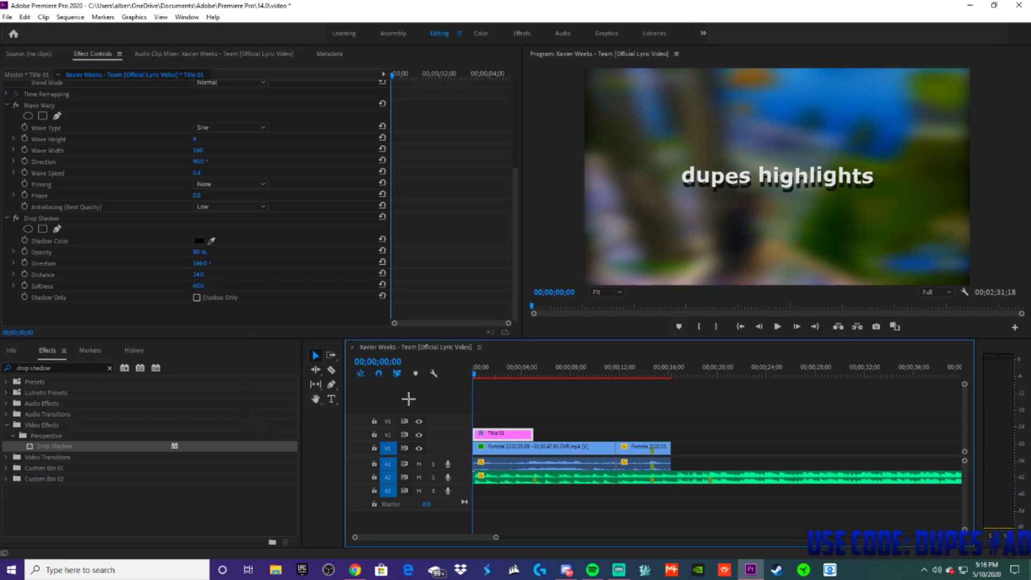
pyautogui.moveTo(477, 371)
pyautogui.mouseDown()
pyautogui.moveTo(511, 373)
pyautogui.moveTo(471, 368)
pyautogui.mouseUp()
pyautogui.press('Return')
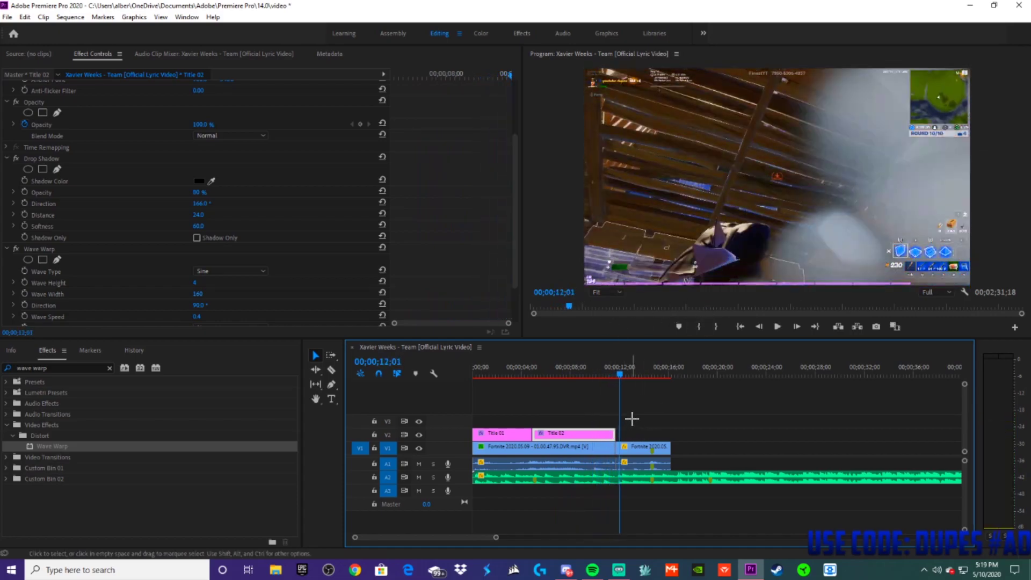
# Step: Enable opacity keyframing on the Title 02 clip and set its opacity to 0% at the clip's end, 00;00;11;44
pyautogui.click(618, 372)
pyautogui.moveTo(618, 373); pyautogui.dragTo(614, 372)
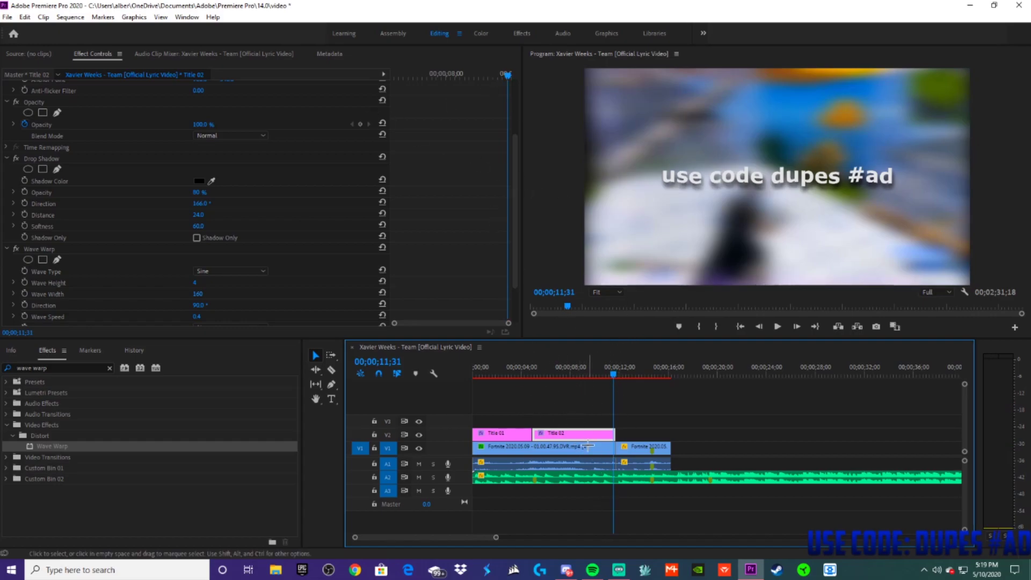
pyautogui.moveTo(508, 76); pyautogui.dragTo(527, 77)
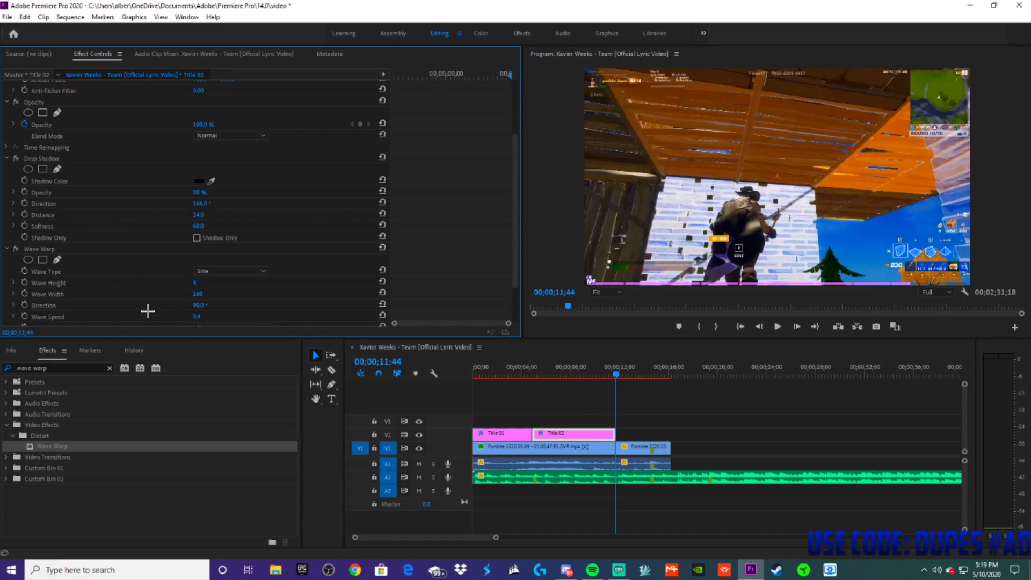
pyautogui.scroll(4, 75, 203)
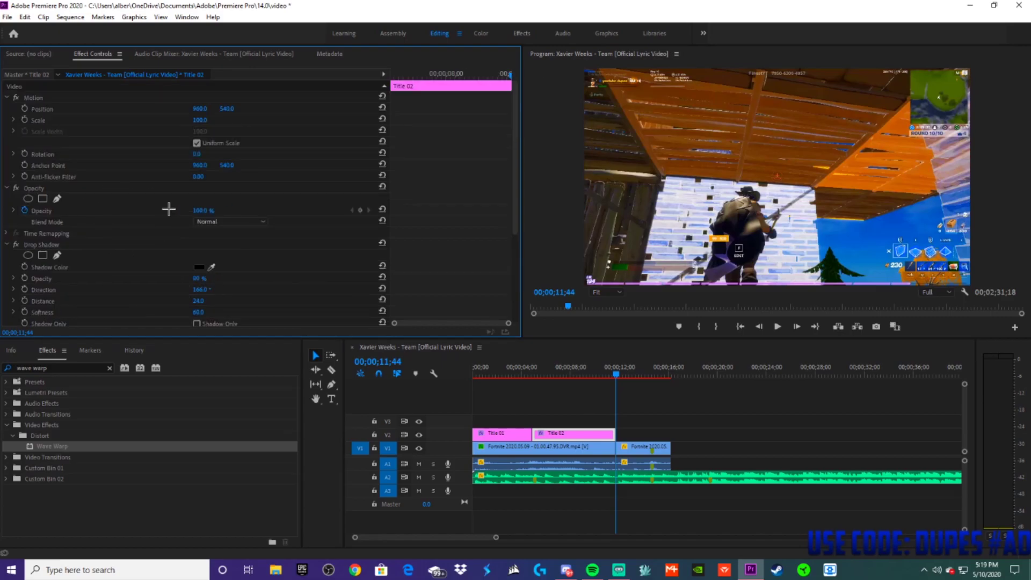
pyautogui.click(23, 210)
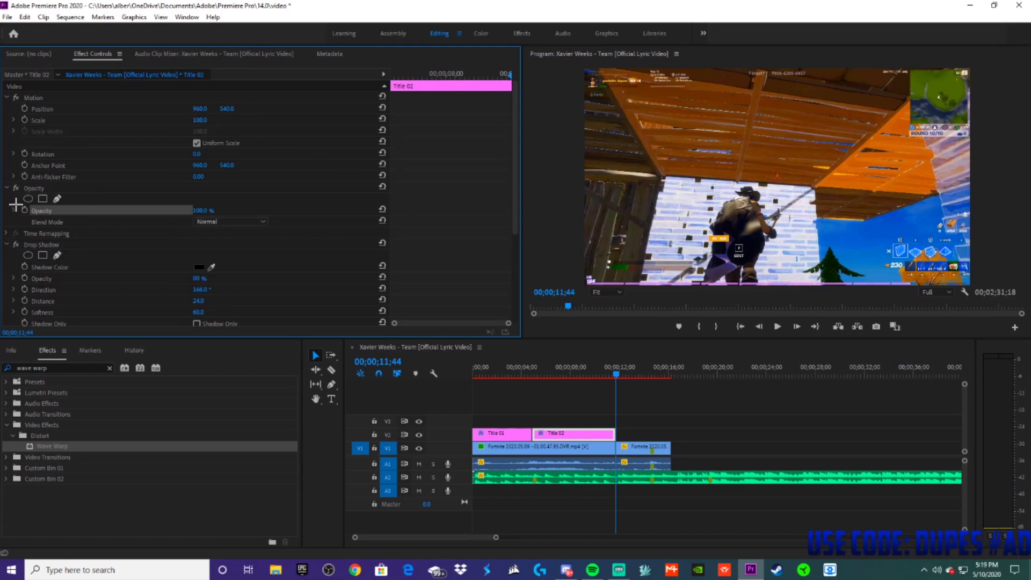
pyautogui.click(207, 209)
pyautogui.write('0')
pyautogui.press('Return')
# Step: Set Title 02's opacity to 100% at 00;00;10;24 and play back the fade-out
pyautogui.moveTo(508, 73); pyautogui.dragTo(486, 75)
pyautogui.click(207, 210)
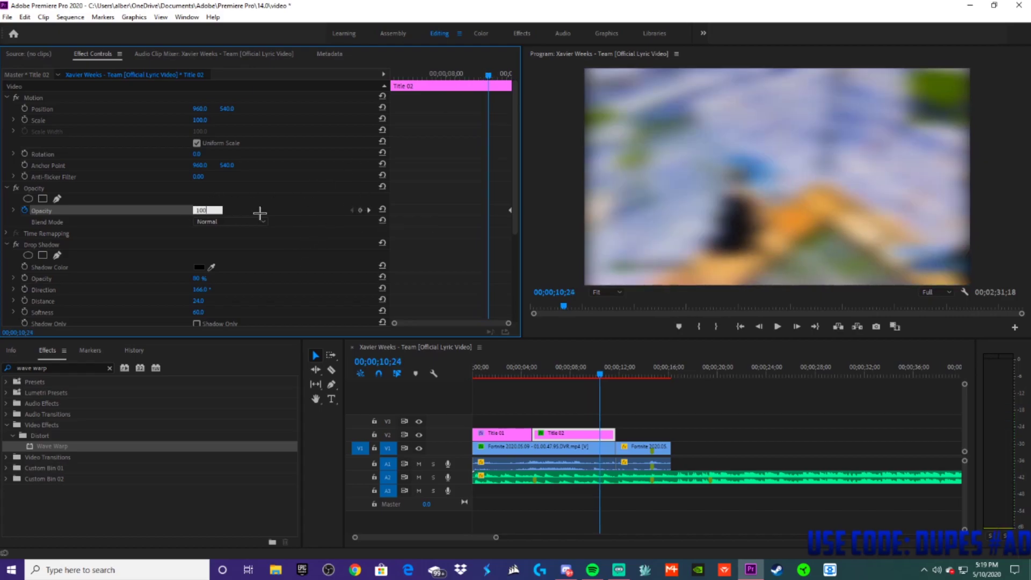
pyautogui.press('Return')
pyautogui.moveTo(600, 371); pyautogui.dragTo(582, 371)
pyautogui.press('space')
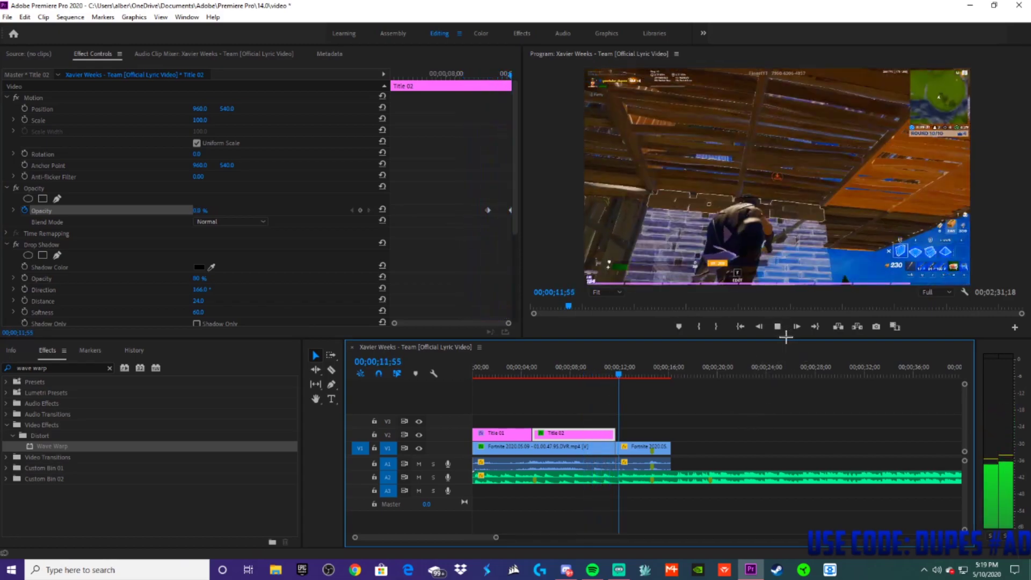
pyautogui.press('space')
pyautogui.click(609, 370)
# Step: Keyframe the Camera Blur's Percent Blur on the intro gameplay clip at its end and at 00;00;10;54, holding 25 at the earlier point
pyautogui.click(582, 448)
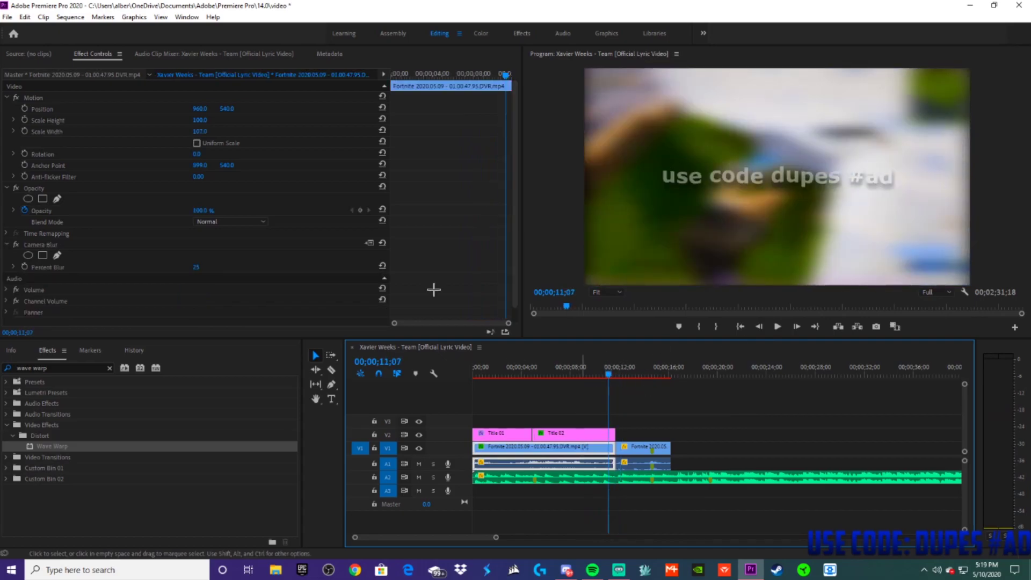
pyautogui.scroll(-1, 170, 213)
pyautogui.scroll(1, 131, 222)
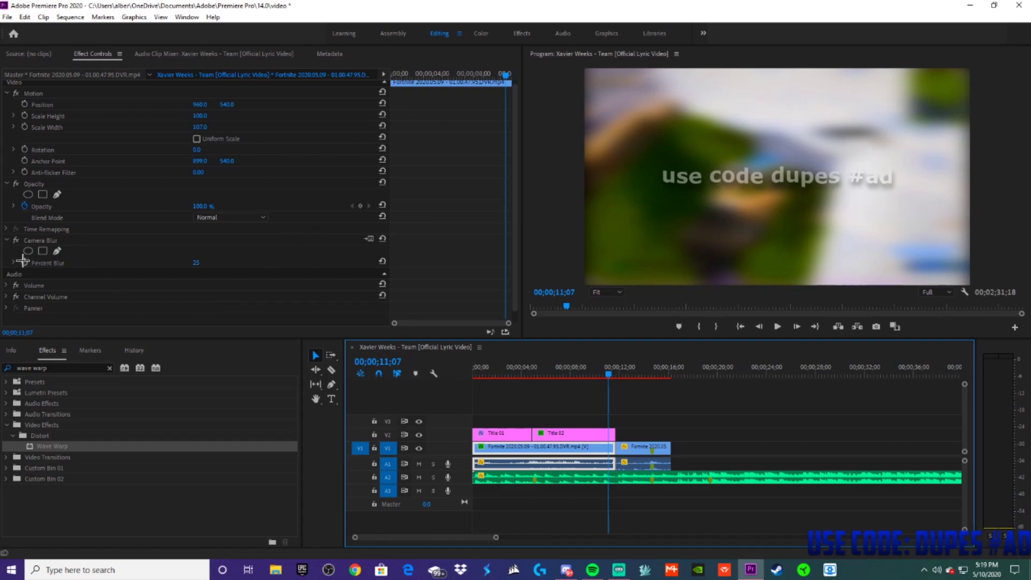
pyautogui.click(510, 73)
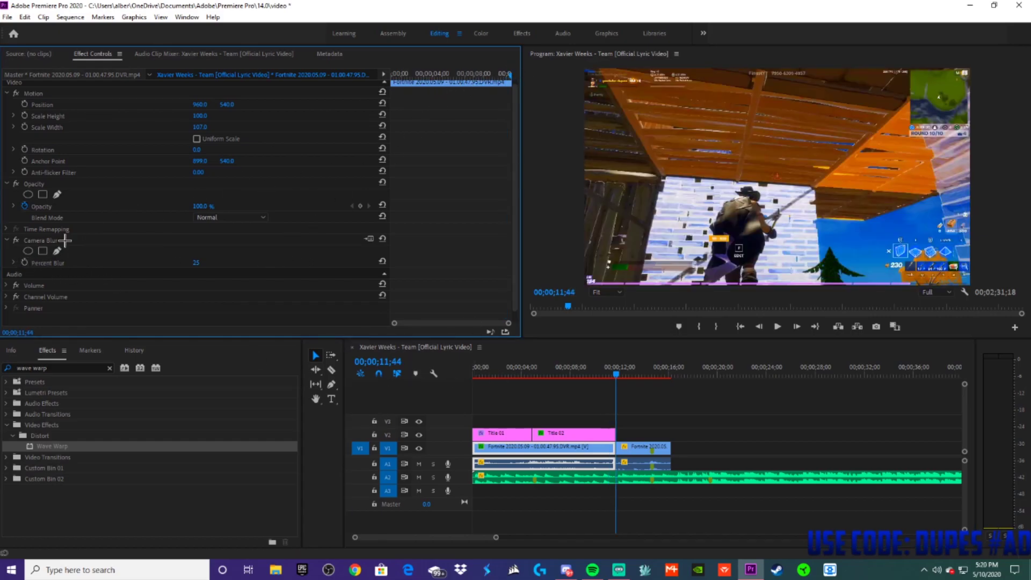
pyautogui.click(25, 262)
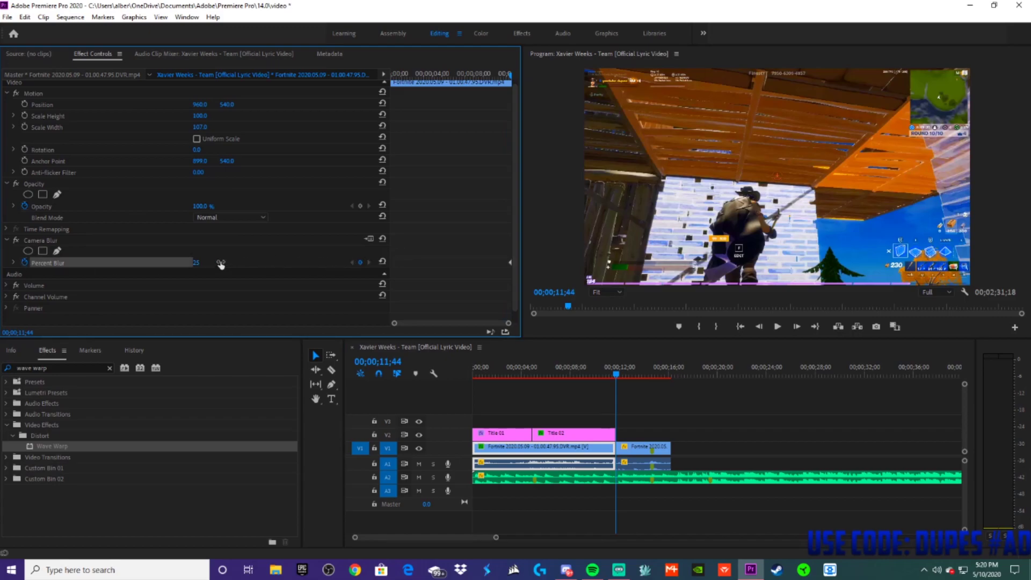
pyautogui.moveTo(509, 74)
pyautogui.mouseDown()
pyautogui.moveTo(488, 68)
pyautogui.moveTo(504, 69)
pyautogui.mouseUp()
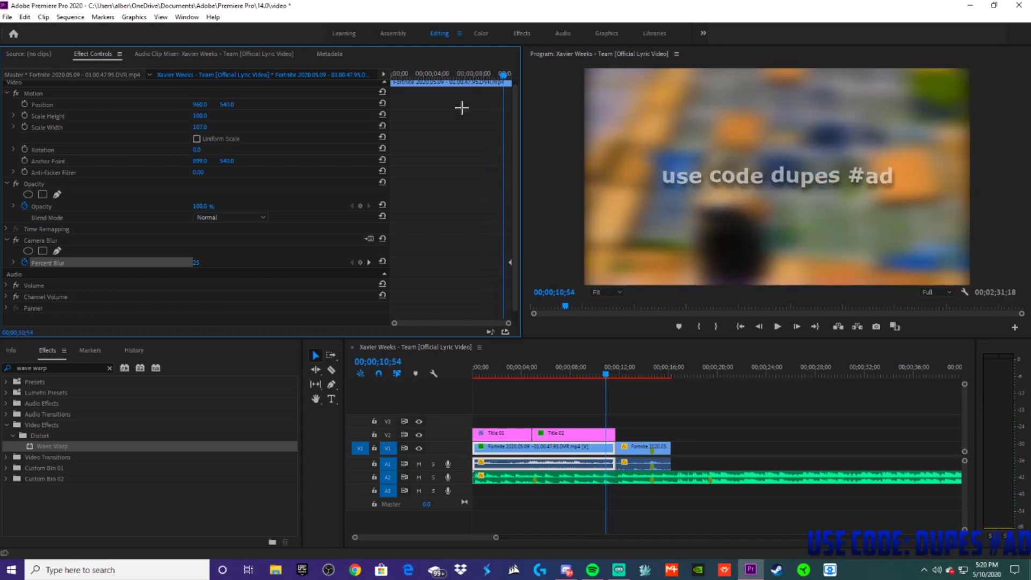
pyautogui.click(359, 262)
pyautogui.click(207, 262)
pyautogui.click(511, 262)
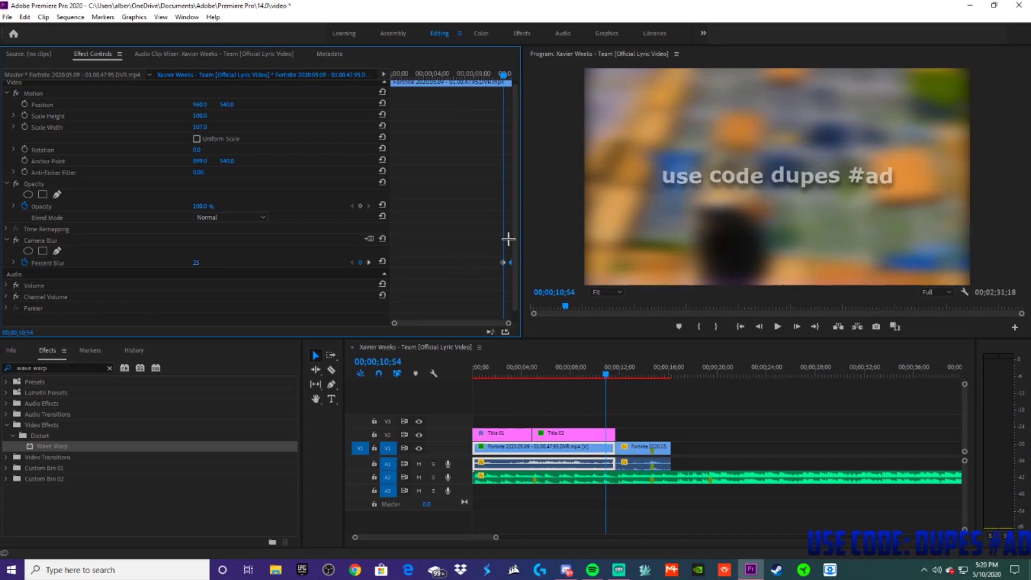
# Step: Change the Percent Blur at the intro gameplay clip's final keyframe and play back the transition
pyautogui.moveTo(503, 70); pyautogui.dragTo(511, 71)
pyautogui.click(202, 263)
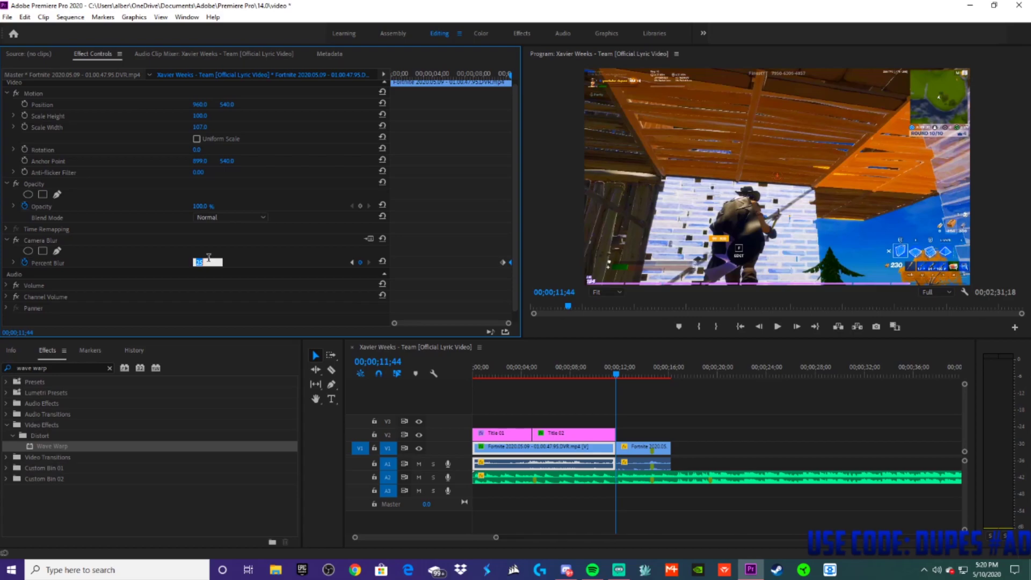
pyautogui.click(621, 395)
pyautogui.press('space')
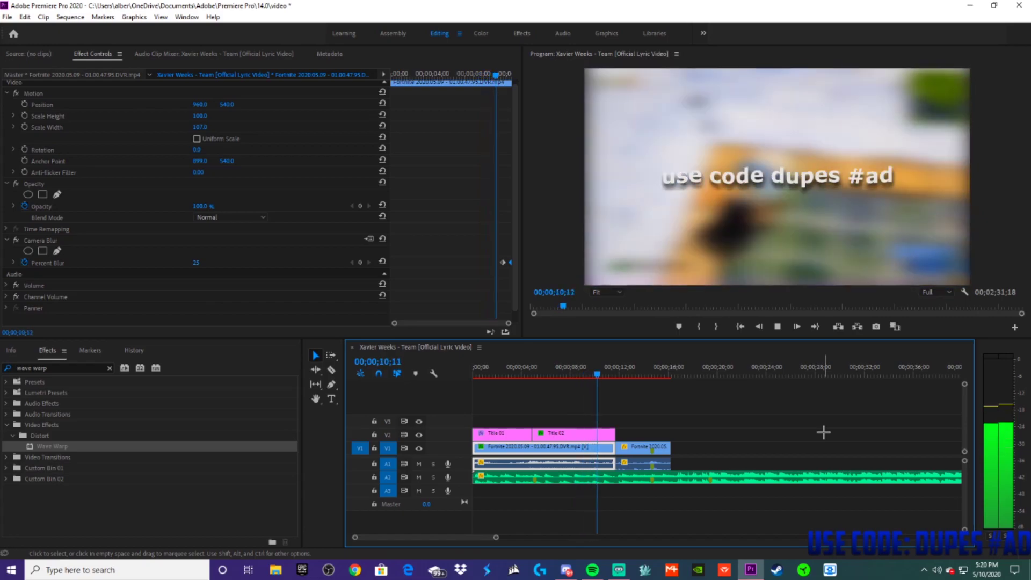
pyautogui.click(823, 432)
# Step: Cut the second gameplay clip at its marker at 00;00;14;36
pyautogui.moveTo(664, 376); pyautogui.dragTo(653, 380)
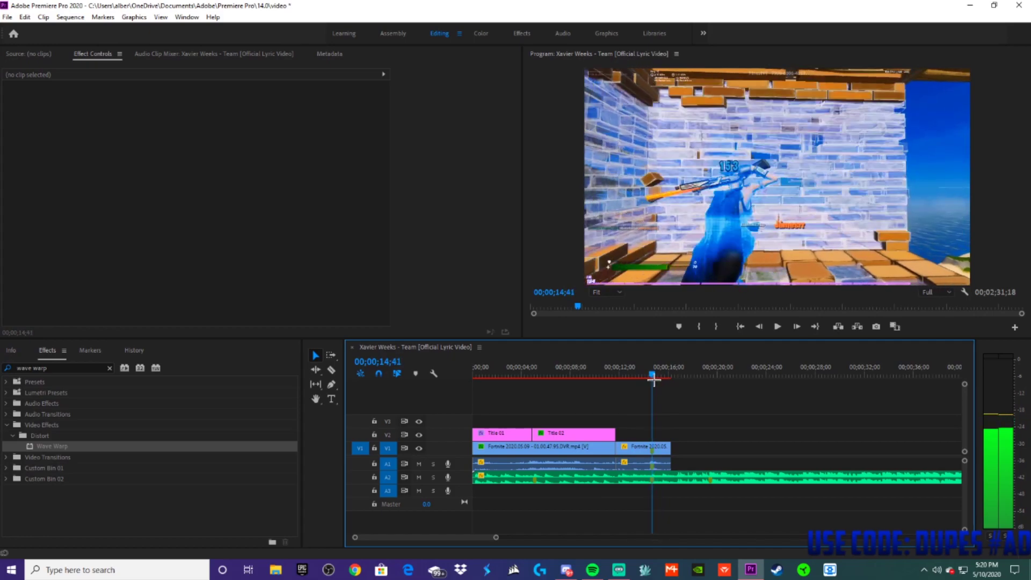
pyautogui.click(651, 447)
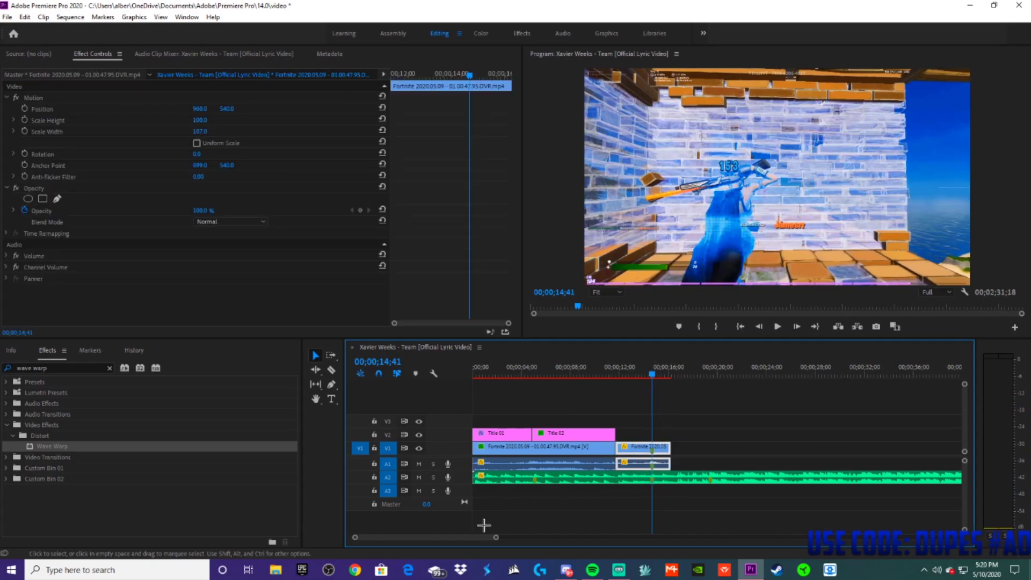
pyautogui.moveTo(495, 537); pyautogui.dragTo(405, 537)
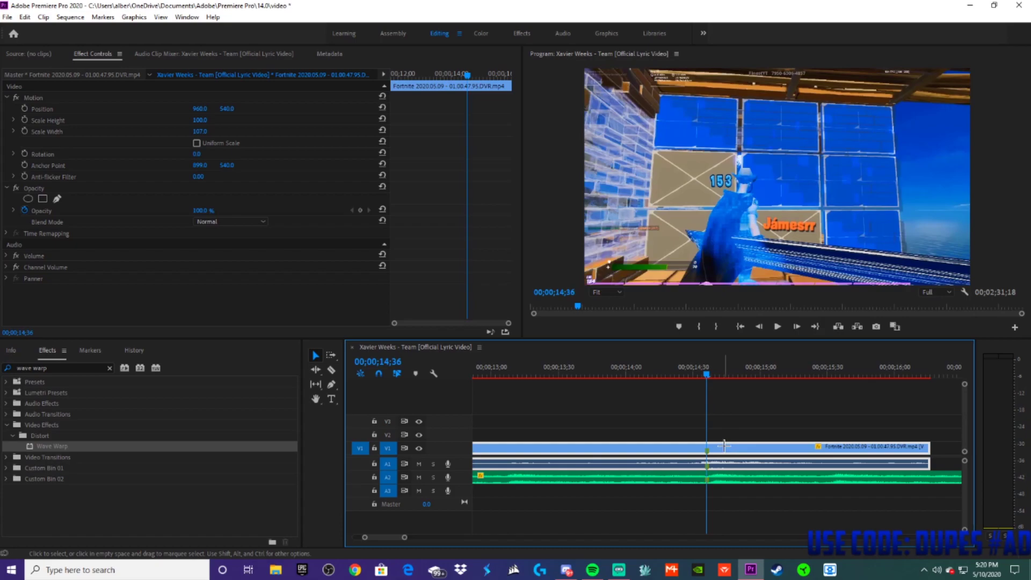
pyautogui.press('c')
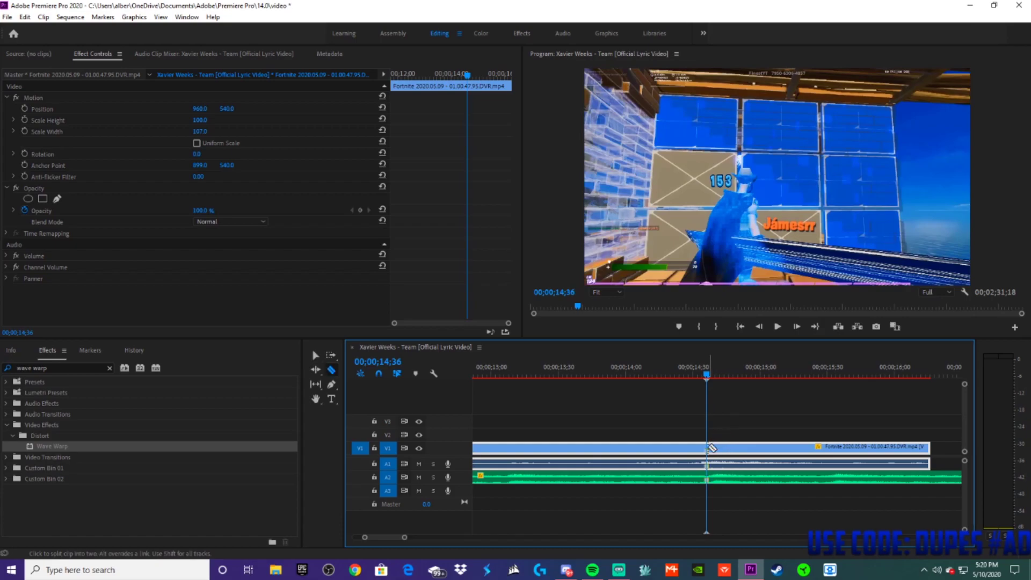
pyautogui.click(709, 449)
pyautogui.press('v')
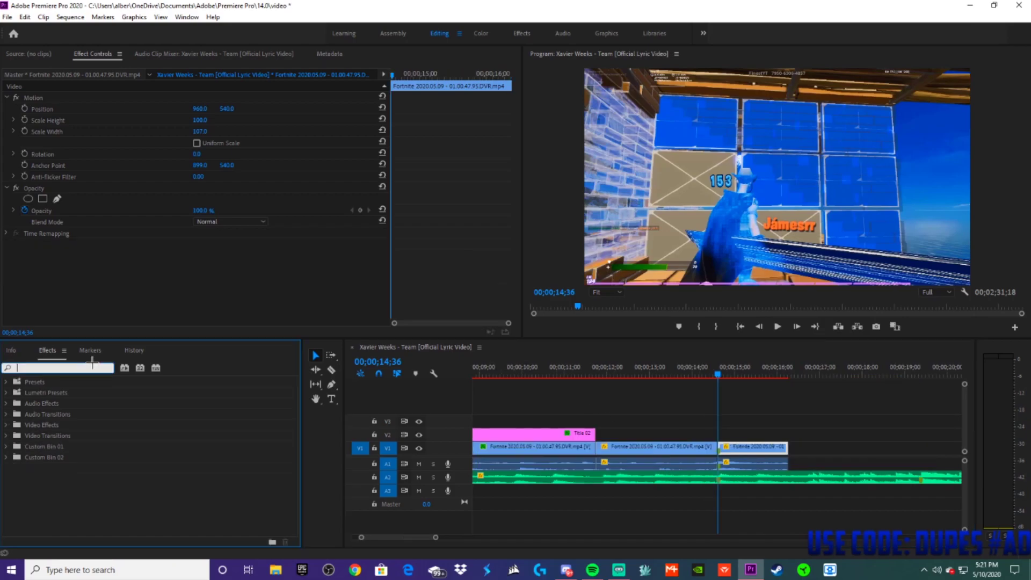
# Step: Apply the Gaussian Blur effect to the gameplay segment after the cut and set its Blurriness to 25
pyautogui.write('gaus')
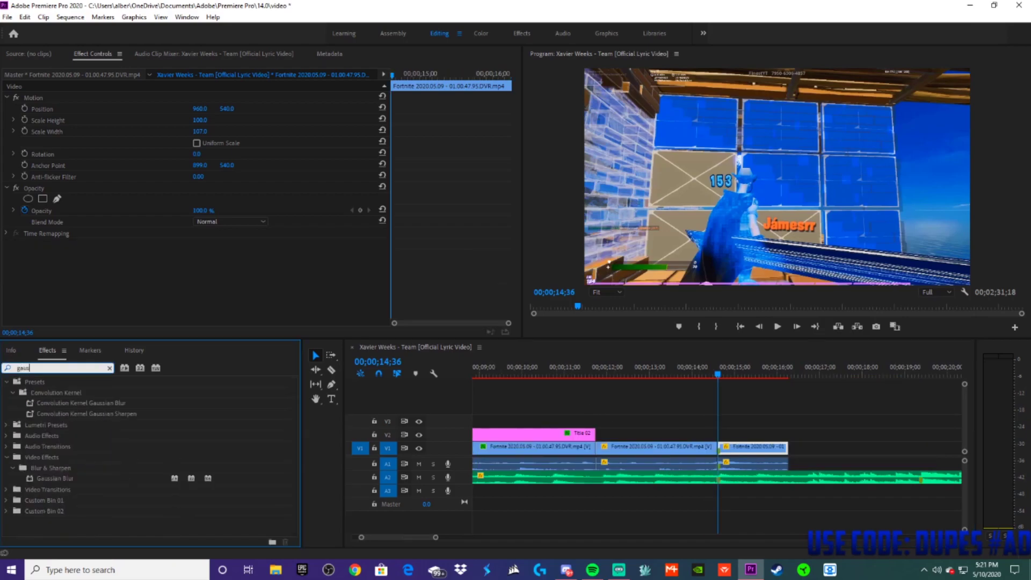
pyautogui.moveTo(69, 478); pyautogui.dragTo(752, 448)
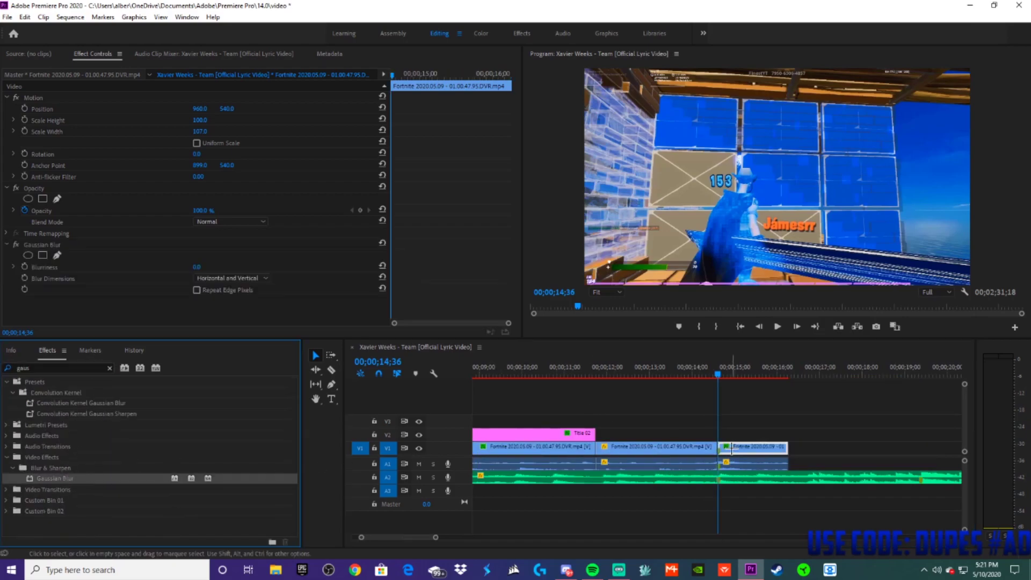
pyautogui.click(200, 267)
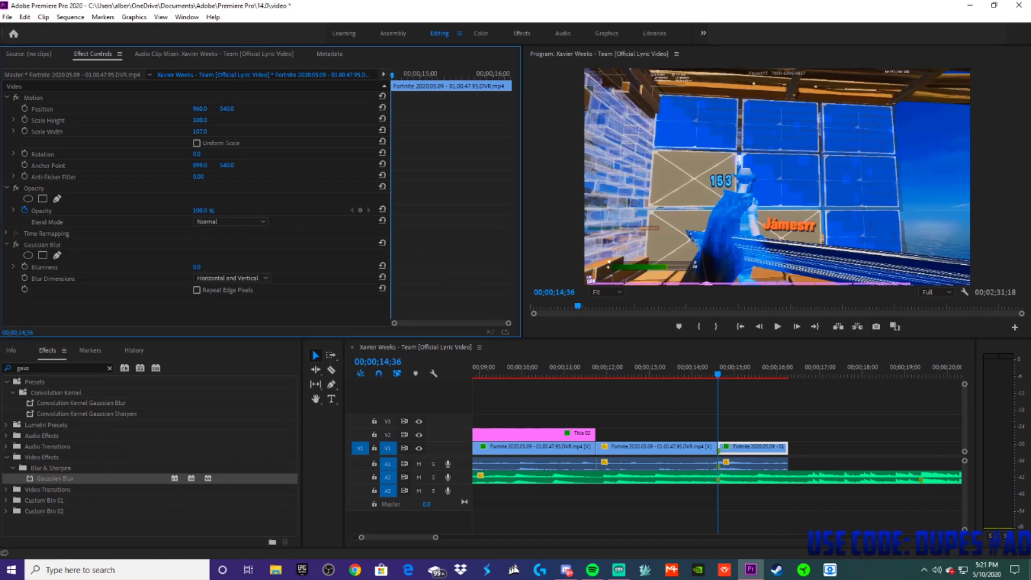
pyautogui.write('20')
pyautogui.press('Return')
pyautogui.click(208, 264)
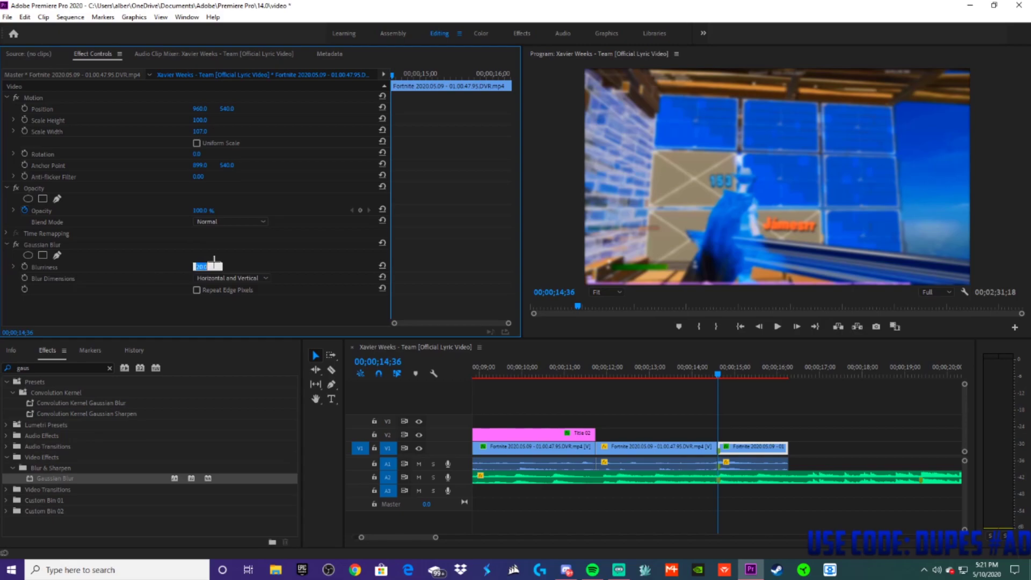
pyautogui.write('25')
pyautogui.press('Return')
# Step: Animate the Gaussian Blur's Blurriness from 25 at the segment's start to 0 at 00;00;15;45 and play back the result
pyautogui.click(24, 266)
pyautogui.moveTo(409, 72); pyautogui.dragTo(475, 73)
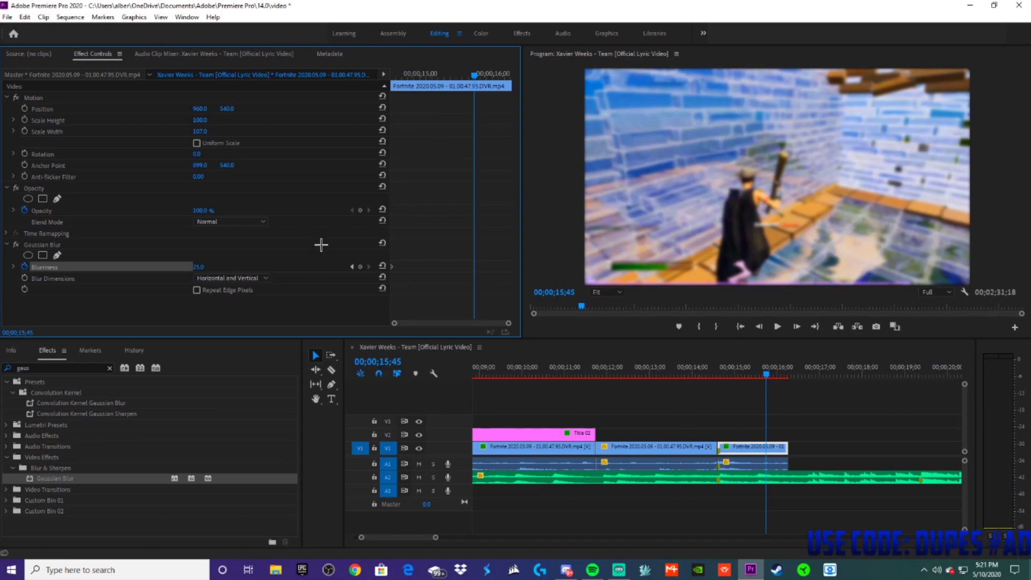
pyautogui.click(360, 267)
pyautogui.click(207, 266)
pyautogui.write('0')
pyautogui.press('Return')
pyautogui.click(708, 371)
pyautogui.press('space')
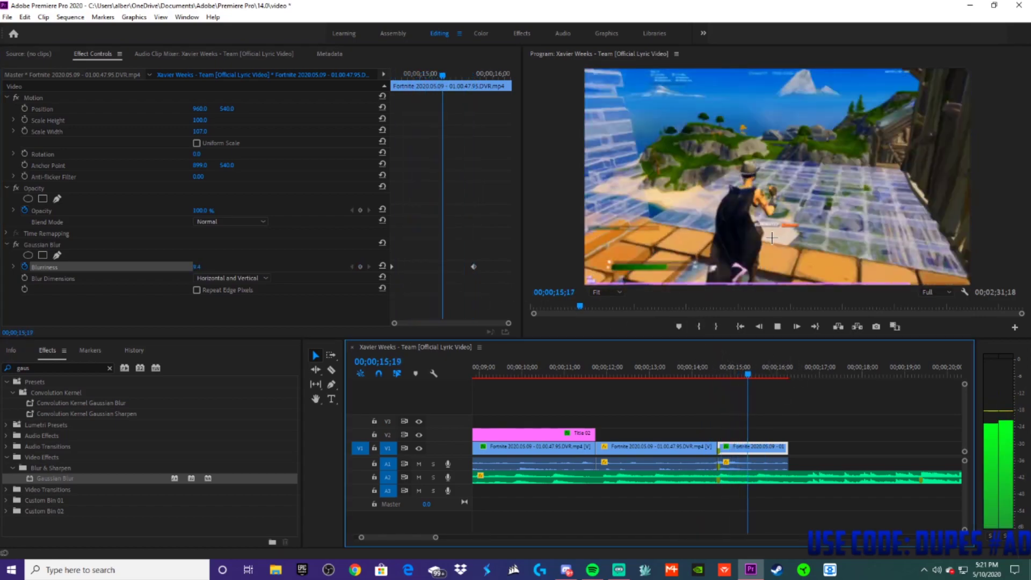
# Step: Place Bass_Swoosh.mp3 on track A3 so that it spans the cut at 00;00;14;36
pyautogui.click(714, 369)
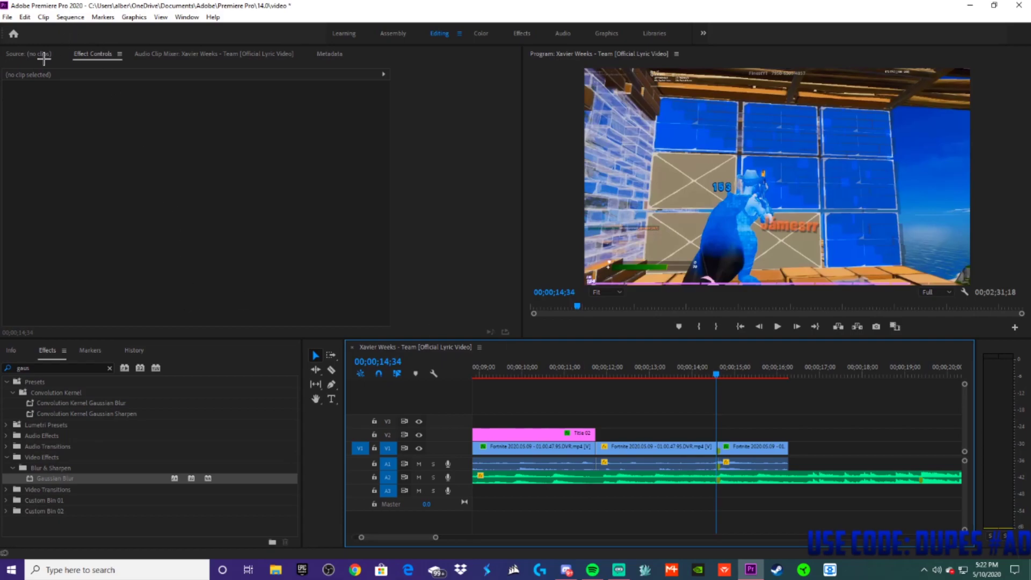
pyautogui.click(393, 33)
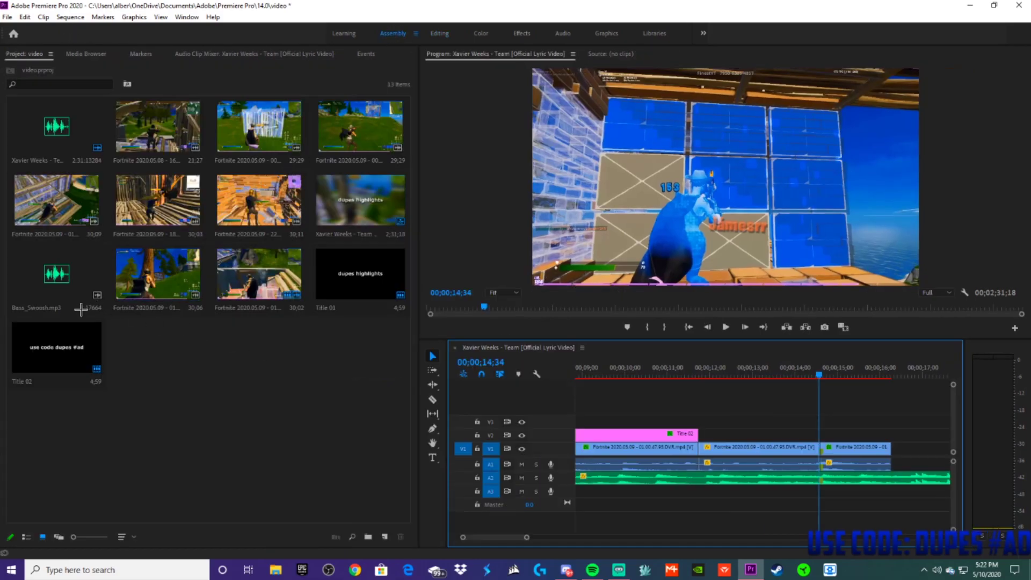
pyautogui.moveTo(57, 274); pyautogui.dragTo(804, 494)
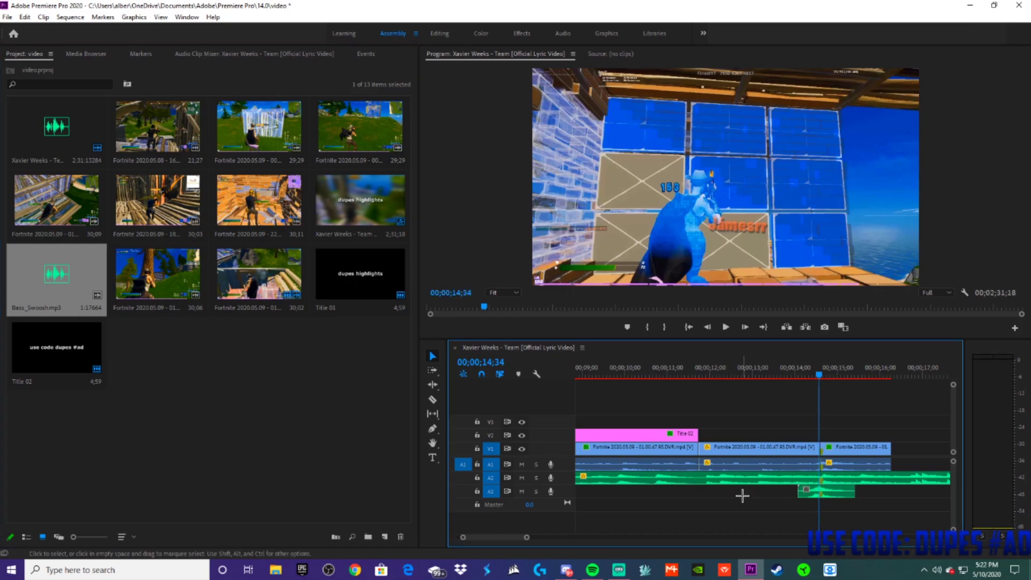
pyautogui.scroll(-3, 744, 491)
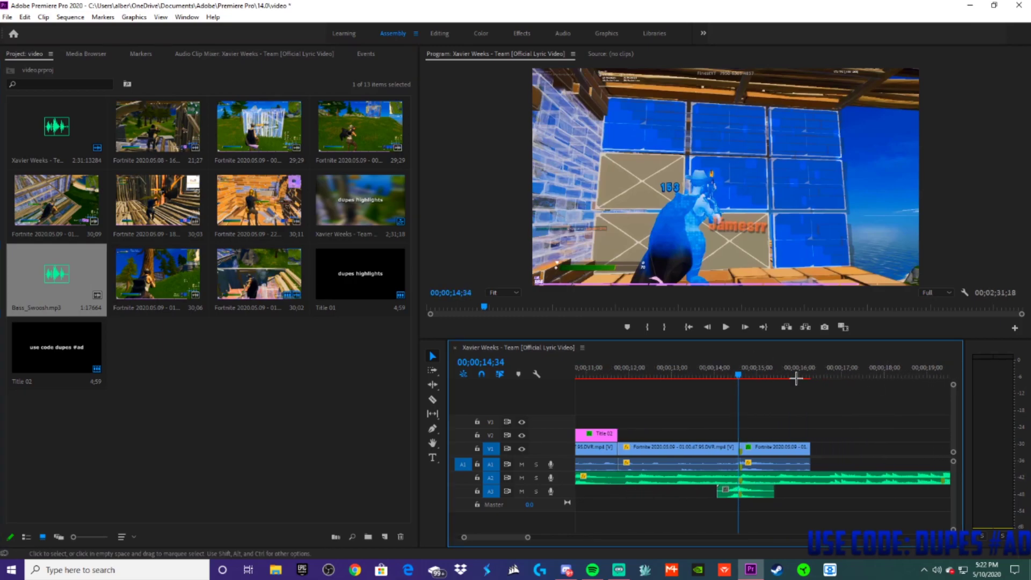
# Step: Lower the Bass_Swoosh clip's volume on Audio 3 to about -2 dB in the Audio Clip Mixer
pyautogui.click(736, 374)
pyautogui.moveTo(736, 373)
pyautogui.mouseDown()
pyautogui.moveTo(721, 373)
pyautogui.moveTo(734, 373)
pyautogui.mouseUp()
pyautogui.click(212, 55)
pyautogui.moveTo(134, 217); pyautogui.dragTo(129, 259)
# Step: Play back the gameplay around the cut to check the swoosh sound with the blur transition
pyautogui.moveTo(734, 373)
pyautogui.mouseDown()
pyautogui.moveTo(720, 373)
pyautogui.moveTo(831, 373)
pyautogui.moveTo(749, 373)
pyautogui.mouseUp()
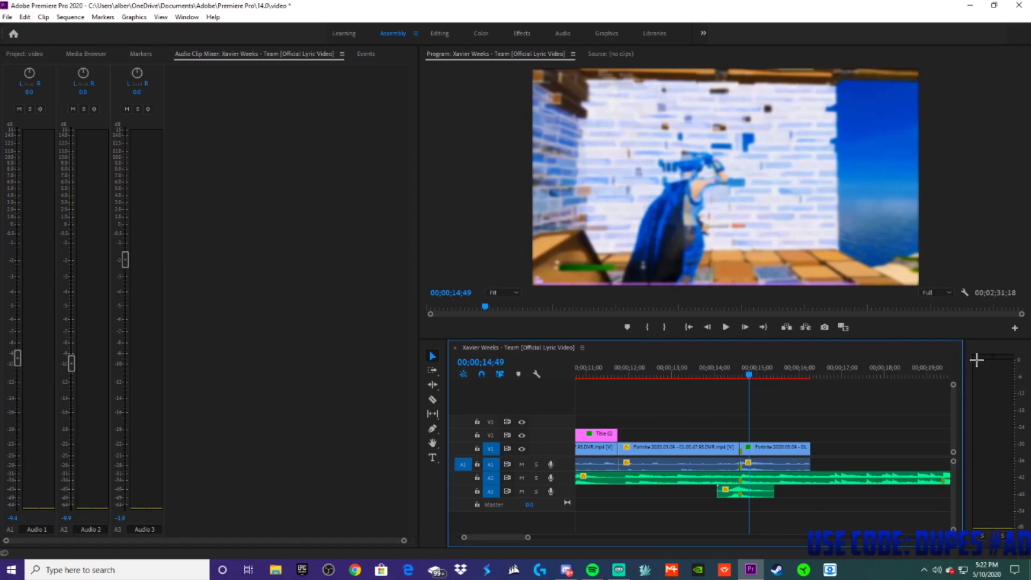
pyautogui.moveTo(751, 373); pyautogui.dragTo(654, 371)
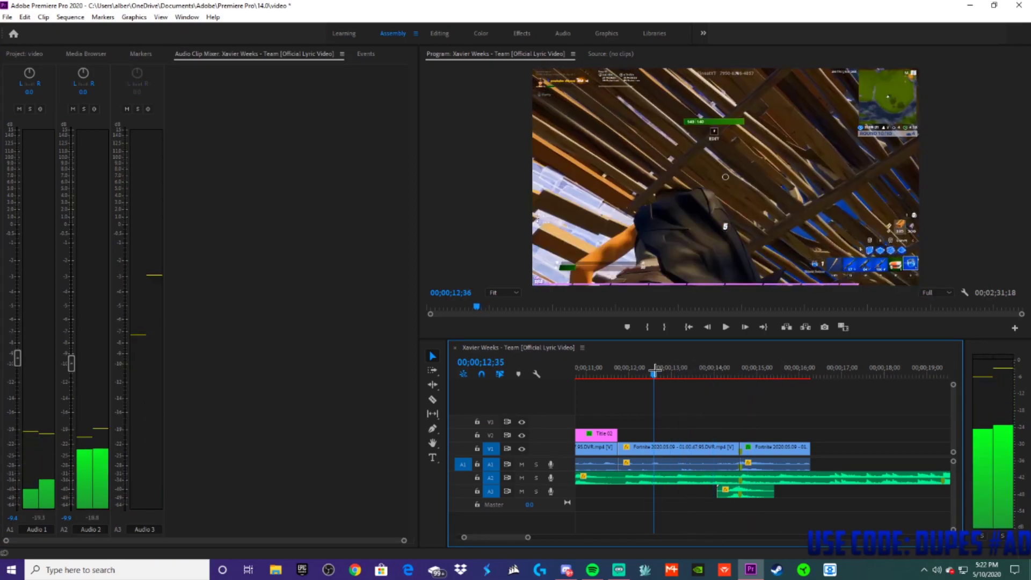
pyautogui.press('space')
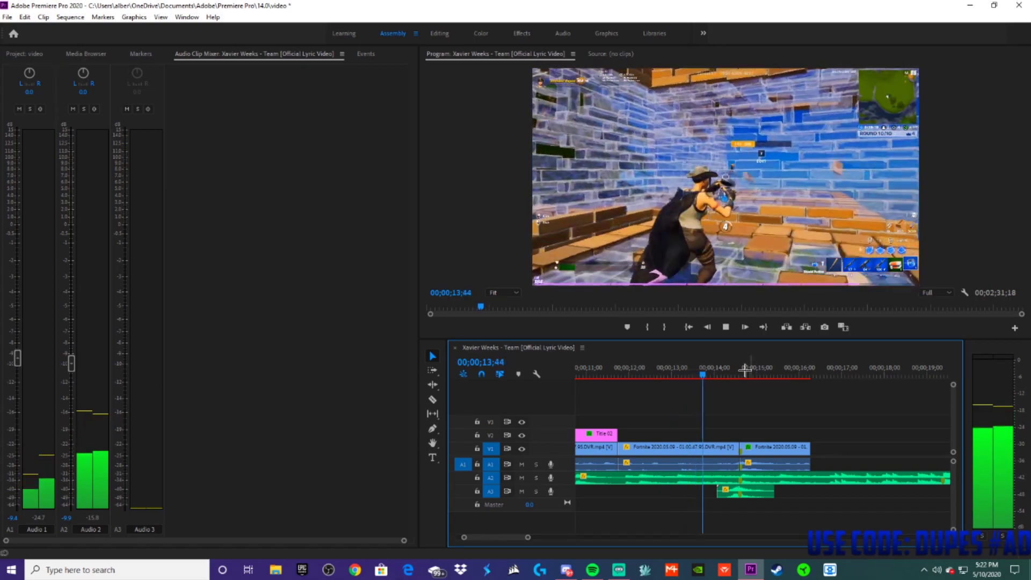
pyautogui.press('space')
pyautogui.moveTo(762, 372); pyautogui.dragTo(691, 374)
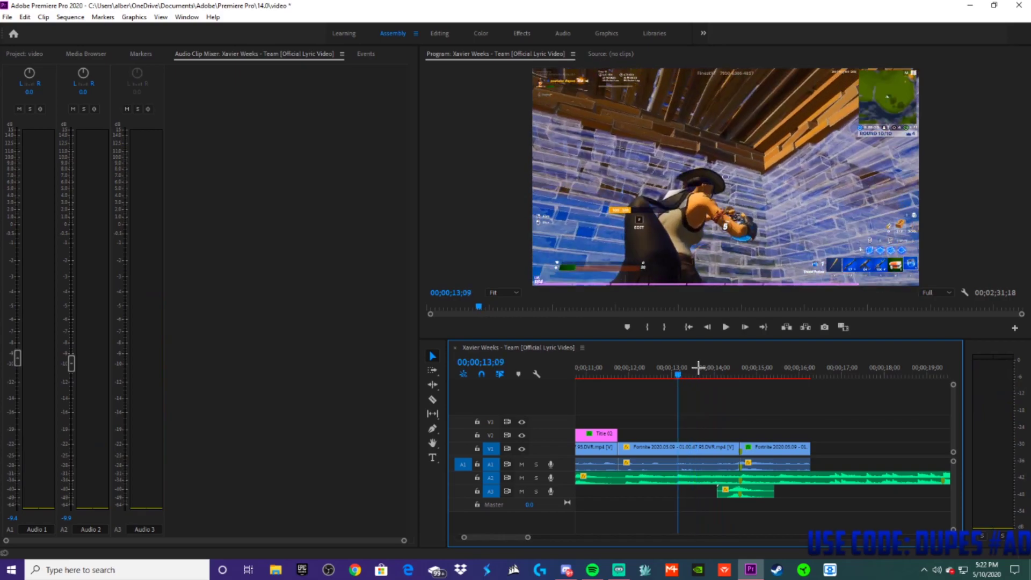
pyautogui.press('space')
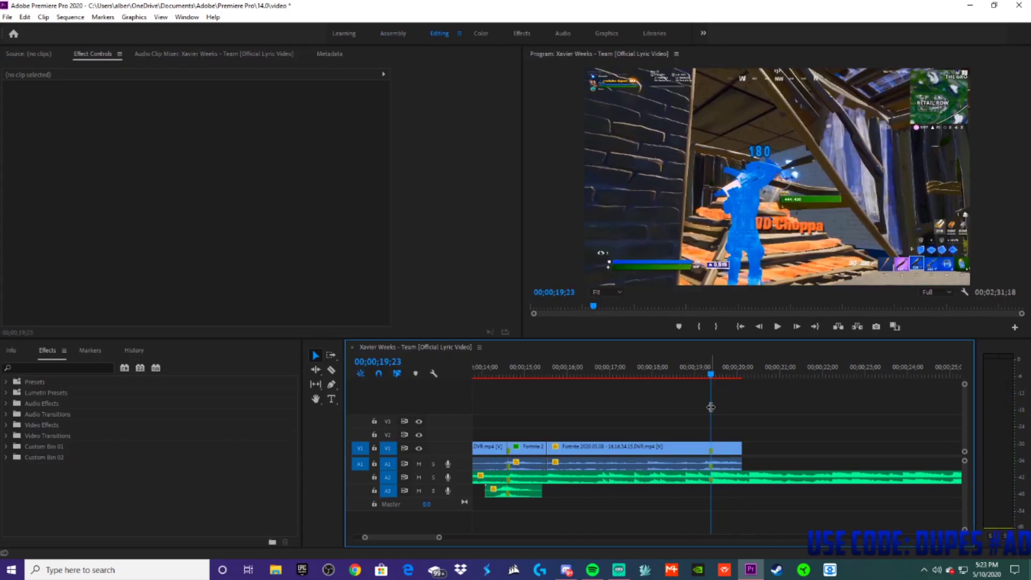
# Step: Cut the gameplay clip on V1 at 00;00;19;23 and unlink the audio of the segment after the cut
pyautogui.press('c')
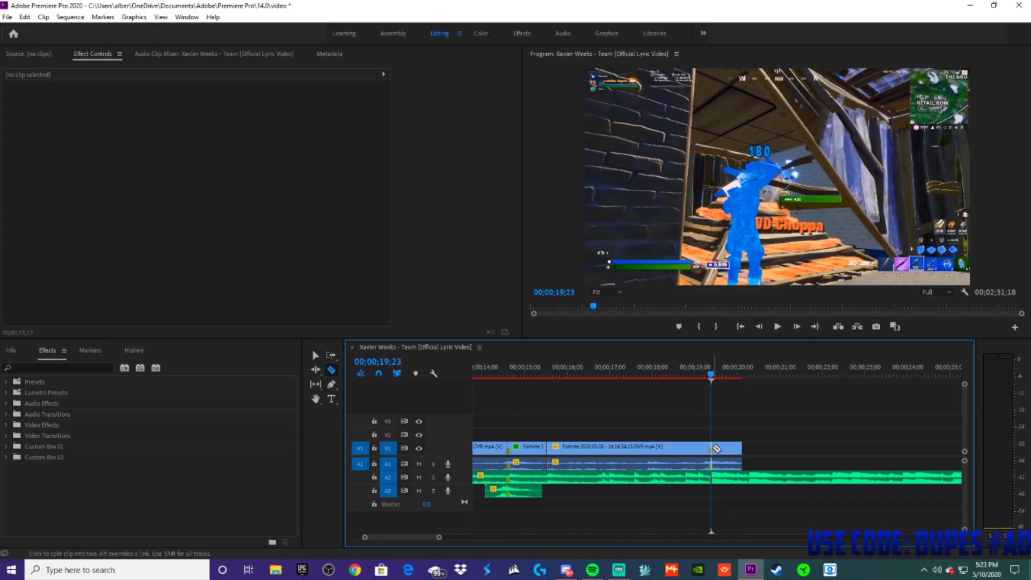
pyautogui.click(712, 447)
pyautogui.press('v')
pyautogui.click(725, 448)
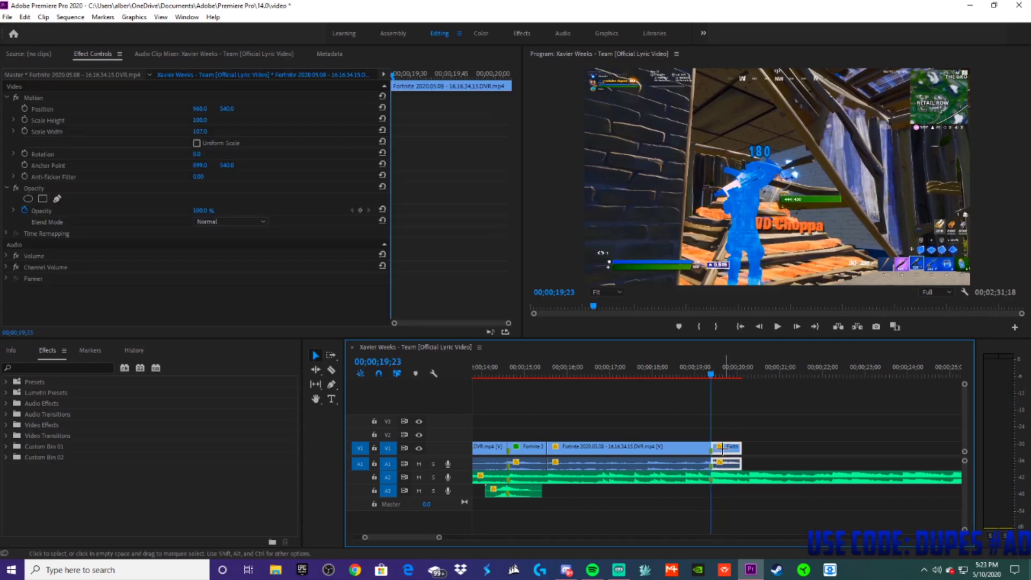
pyautogui.rightClick(726, 449)
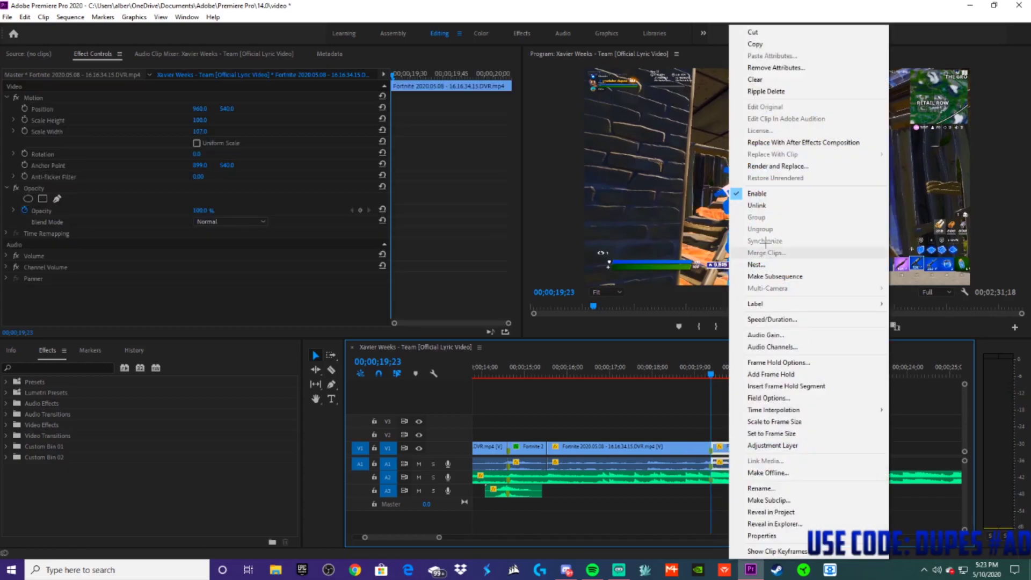
pyautogui.click(766, 206)
# Step: Slow the video segment after the cut to 60% speed with Optical Flow time interpolation
pyautogui.rightClick(727, 449)
pyautogui.click(778, 359)
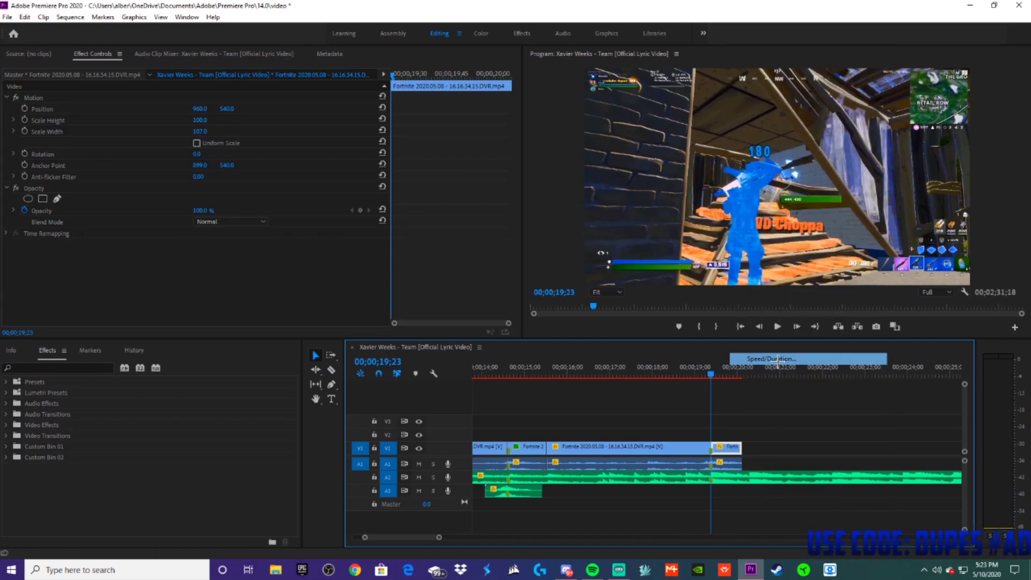
pyautogui.write('60')
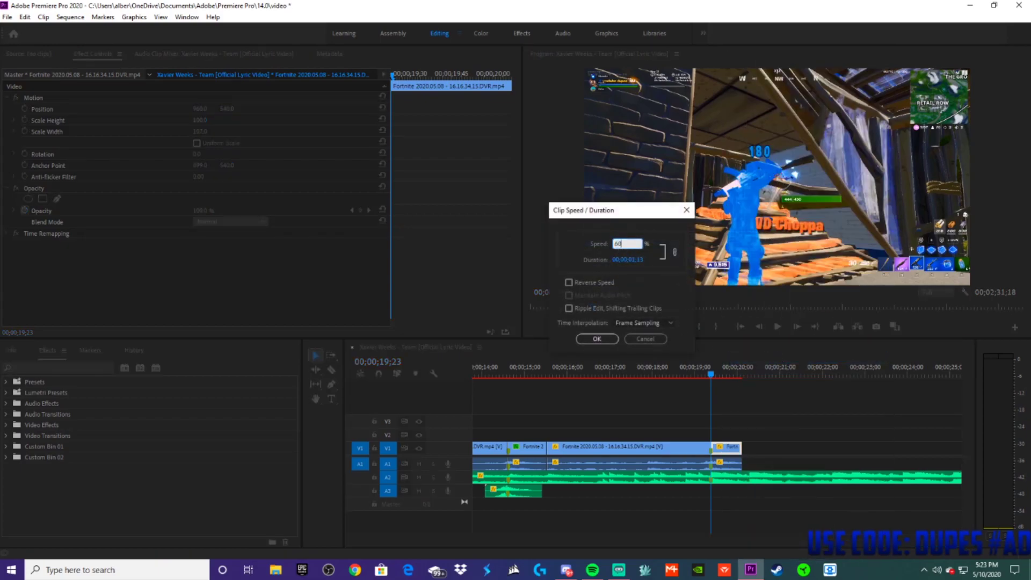
pyautogui.click(640, 325)
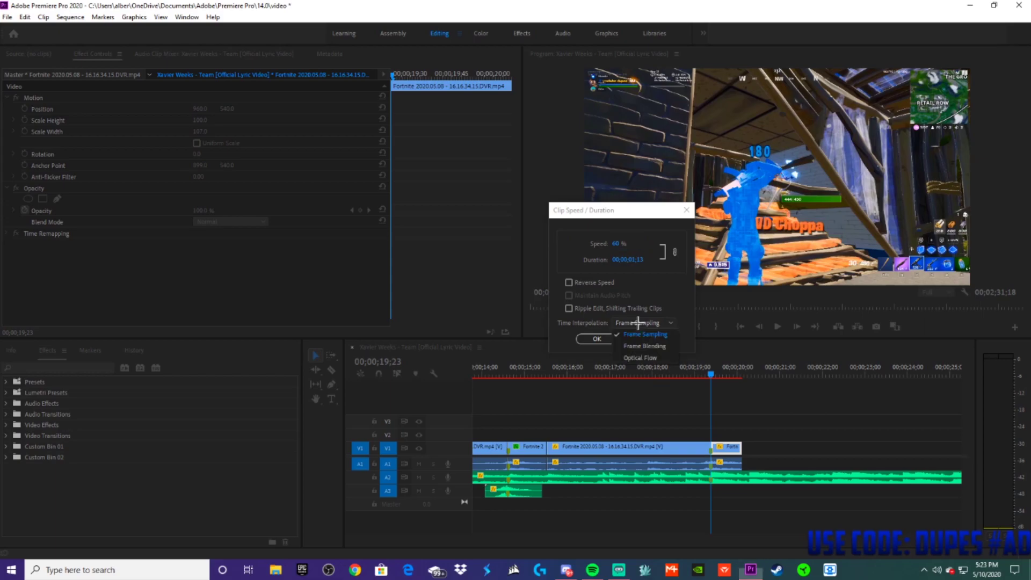
pyautogui.click(629, 357)
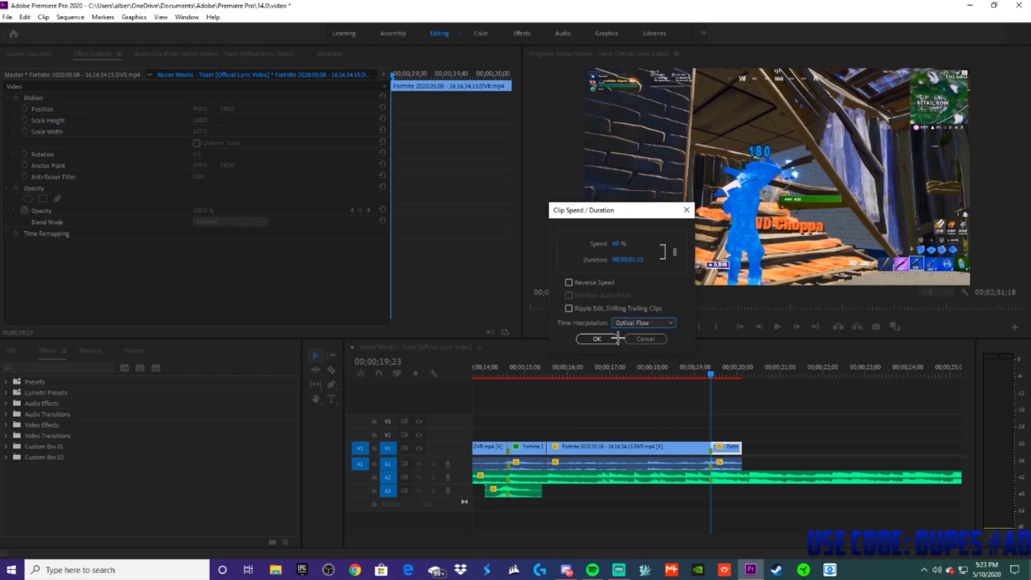
pyautogui.click(597, 339)
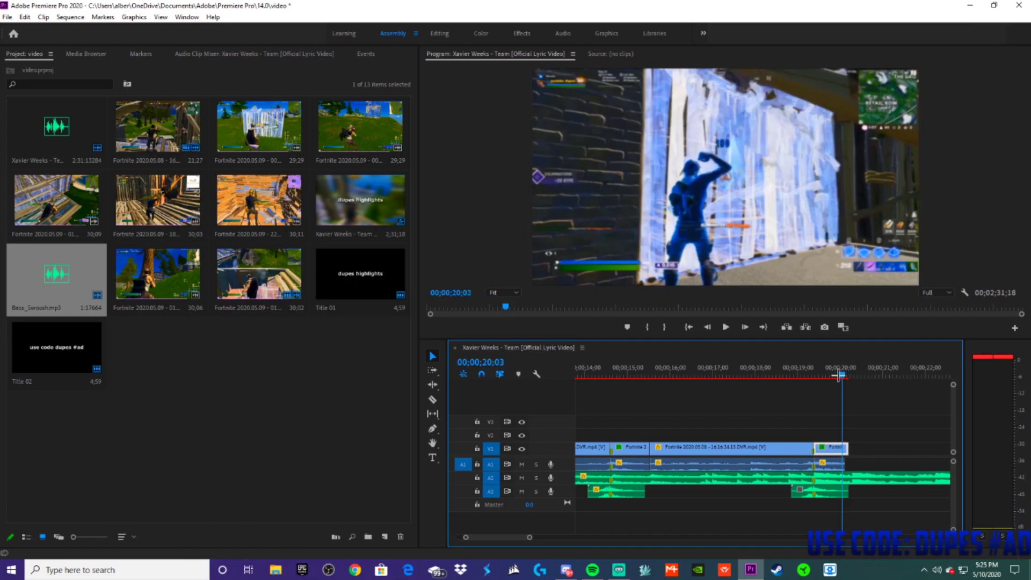
# Step: Duplicate the slowed, blurred segment starting at 00;00;19;23 onto track V2 directly above the original
pyautogui.moveTo(839, 374); pyautogui.dragTo(798, 367)
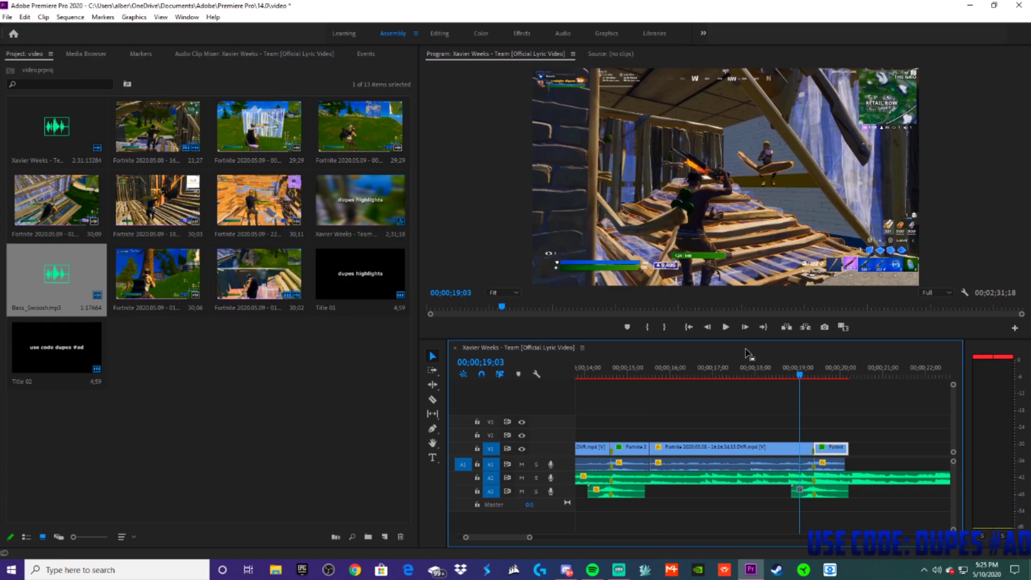
pyautogui.moveTo(859, 371); pyautogui.dragTo(814, 371)
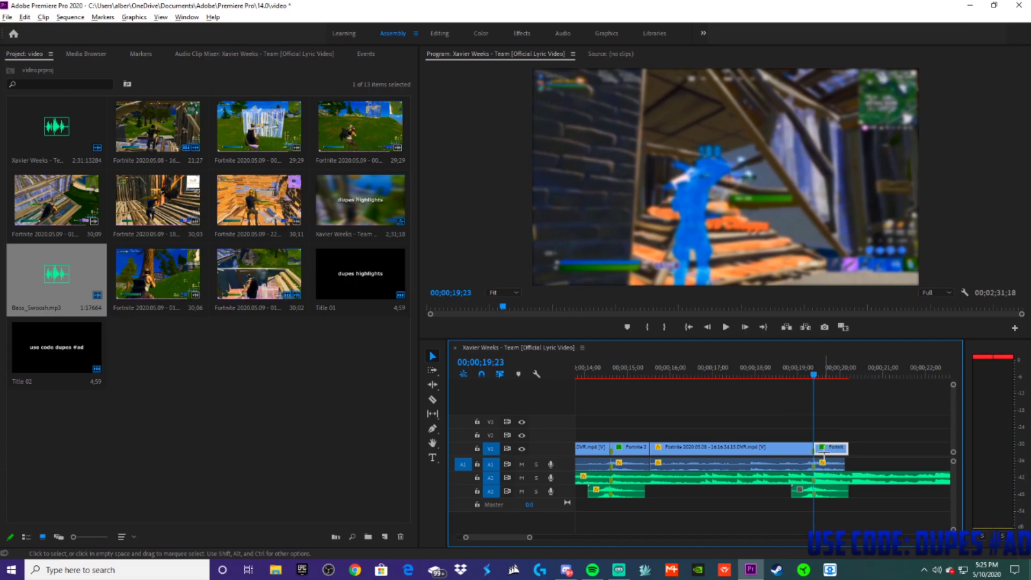
pyautogui.moveTo(822, 447); pyautogui.dragTo(823, 438)
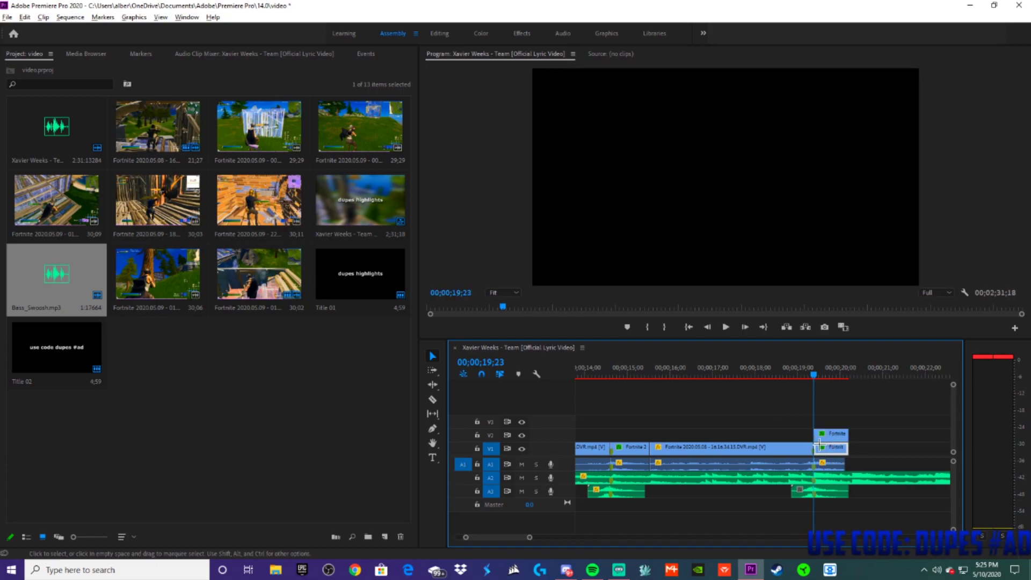
# Step: Keyframe the V2 duplicate's horizontal Position at 940 on 00;00;19;23 and 980 on 00;00;19;24
pyautogui.click(445, 33)
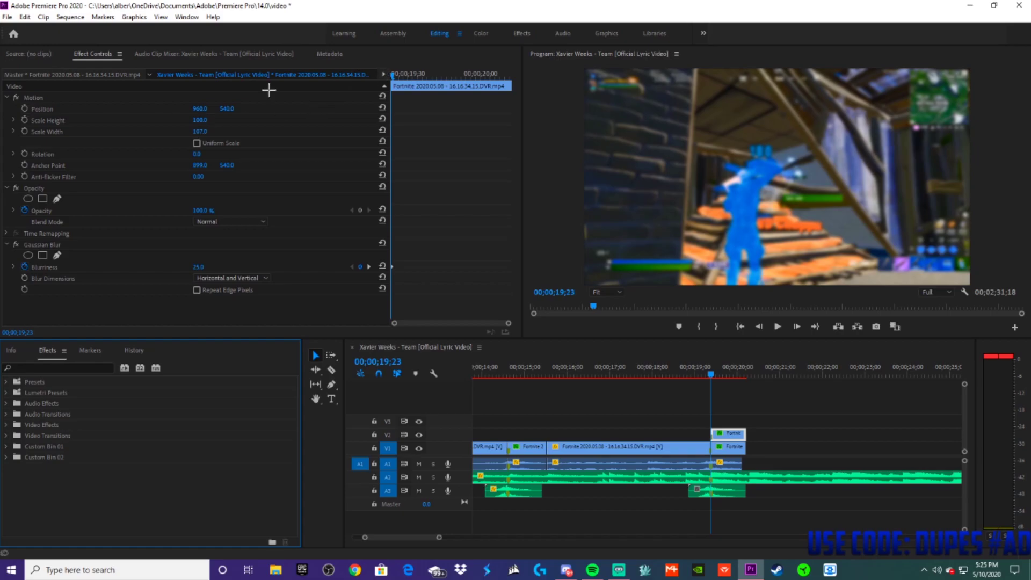
pyautogui.click(24, 108)
pyautogui.click(204, 108)
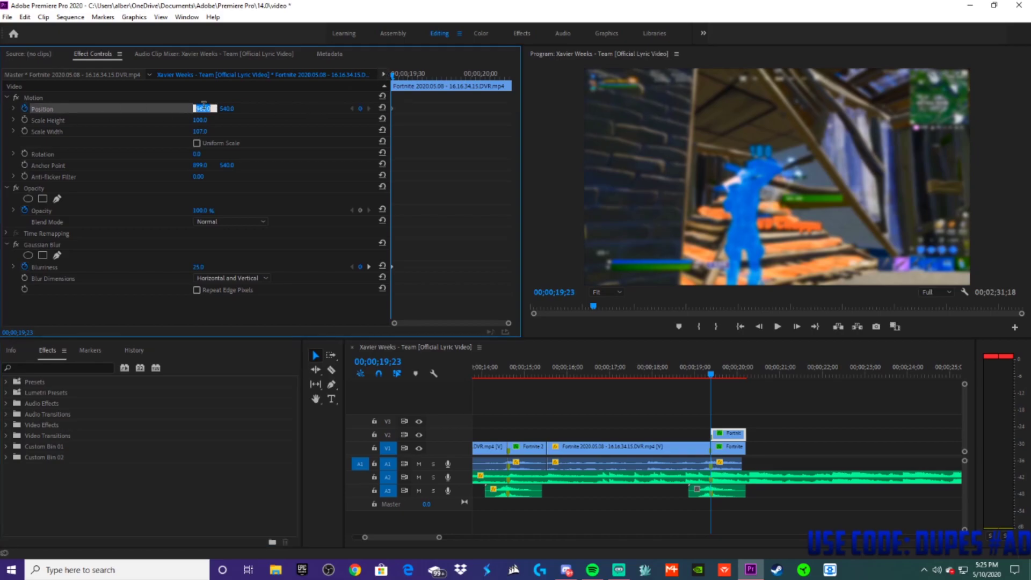
pyautogui.press('Return')
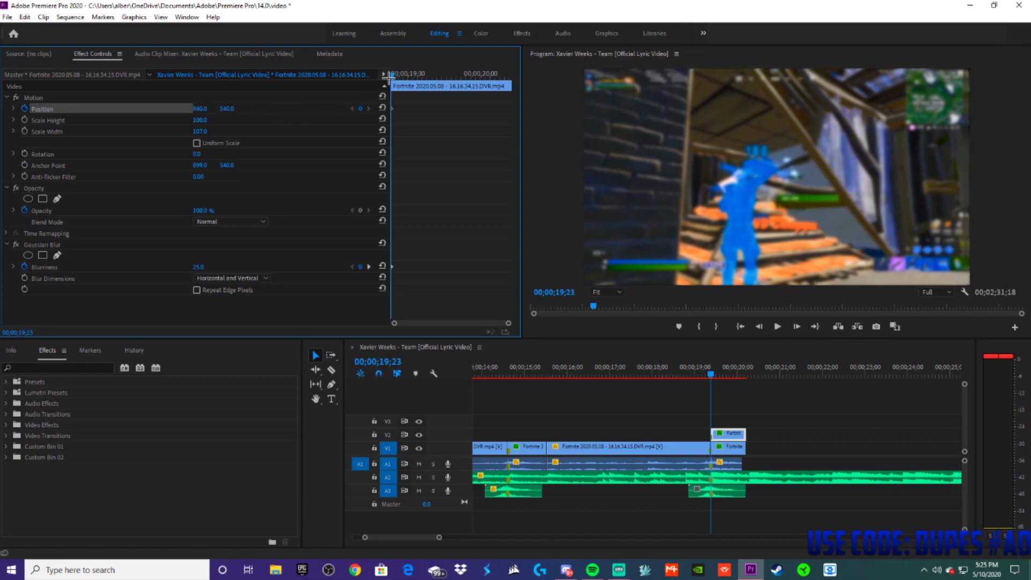
pyautogui.press('Right')
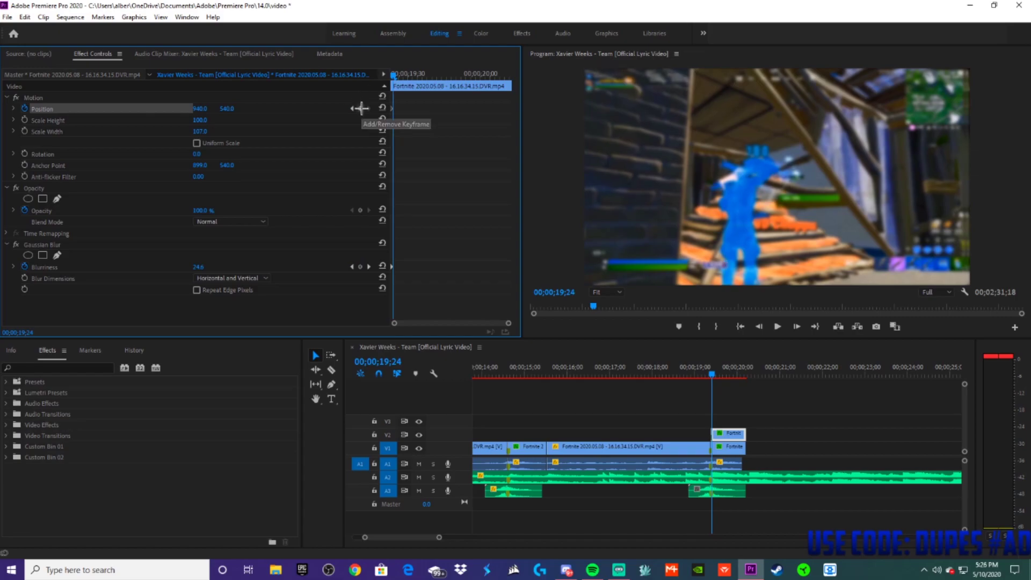
pyautogui.click(198, 108)
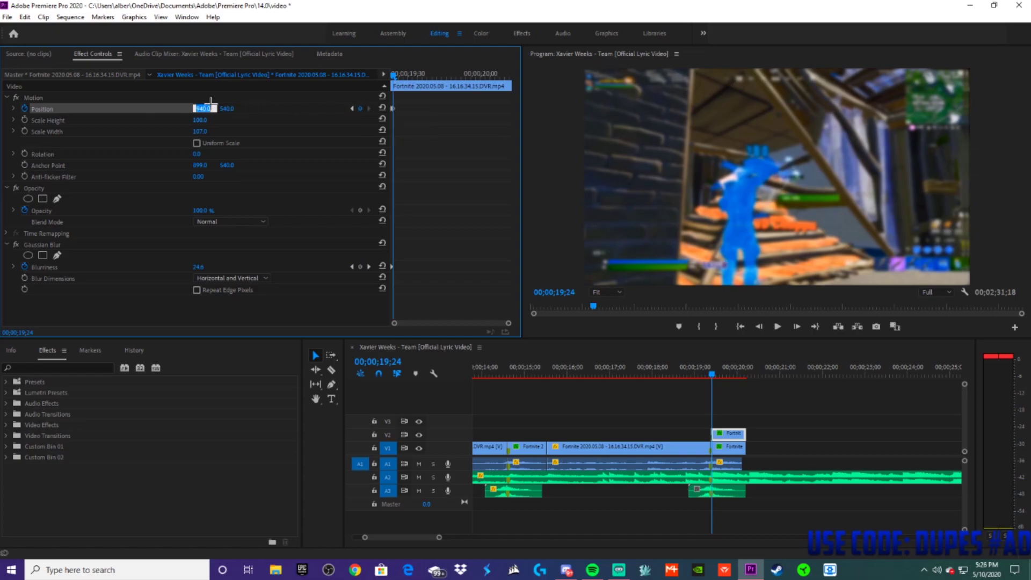
pyautogui.write('980')
pyautogui.press('Return')
# Step: Continue the shake with horizontal Position keyframes of 940 at 00;00;19;25 and 980 at 00;00;19;26
pyautogui.press('Right')
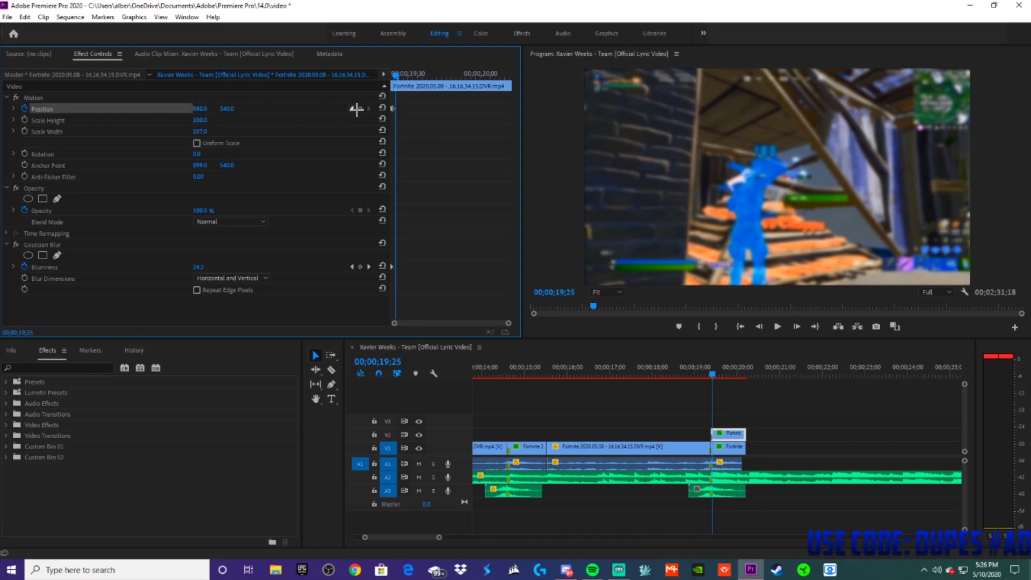
pyautogui.click(206, 107)
pyautogui.write('940')
pyautogui.press('Return')
pyautogui.press('Right')
pyautogui.click(205, 108)
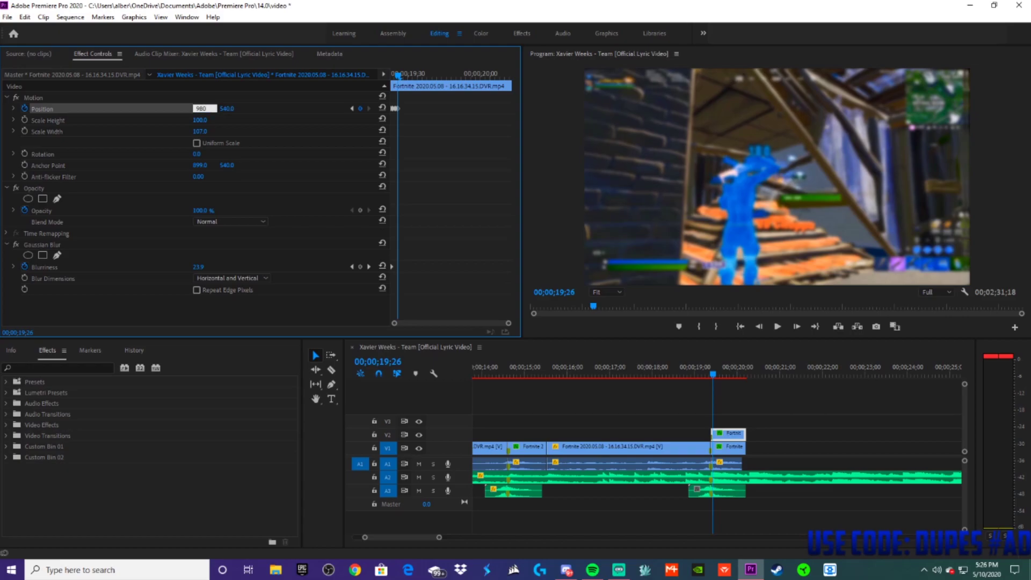
pyautogui.press('Return')
pyautogui.press('Right')
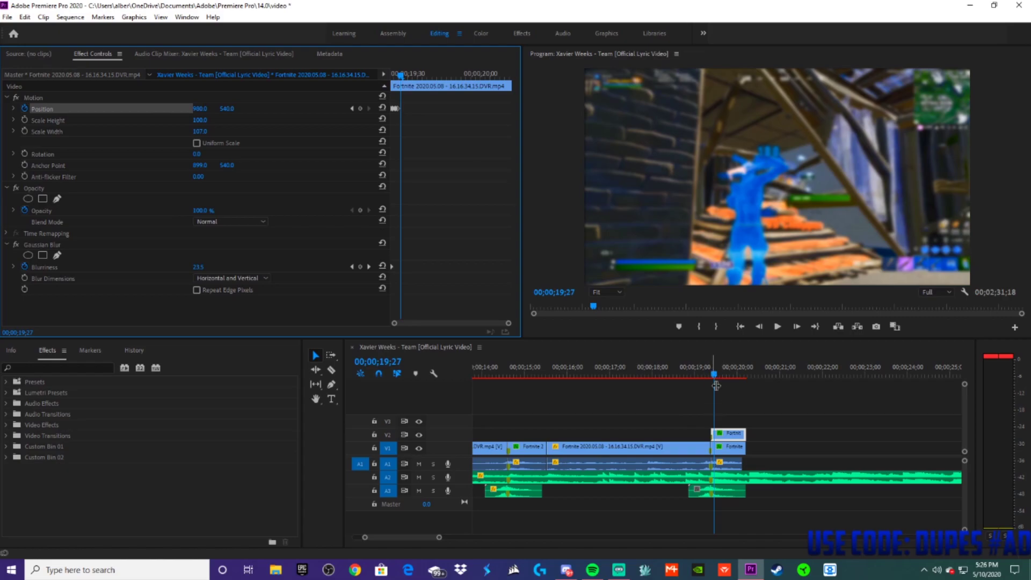
# Step: Trim the V2 duplicate to just the frames with Position keyframes and set its Opacity to a constant 75%
pyautogui.moveTo(744, 435); pyautogui.dragTo(712, 435)
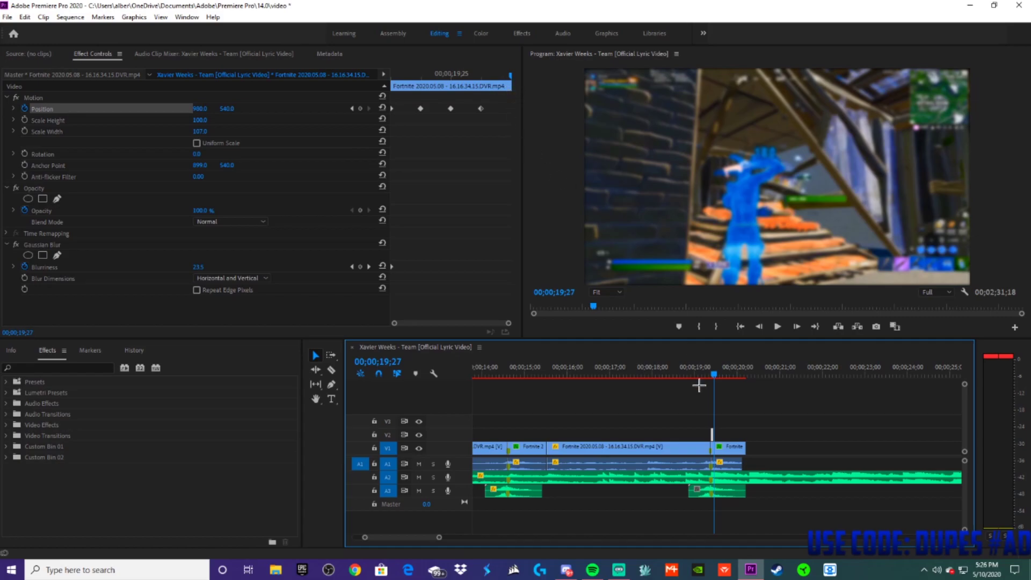
pyautogui.moveTo(714, 372); pyautogui.dragTo(712, 372)
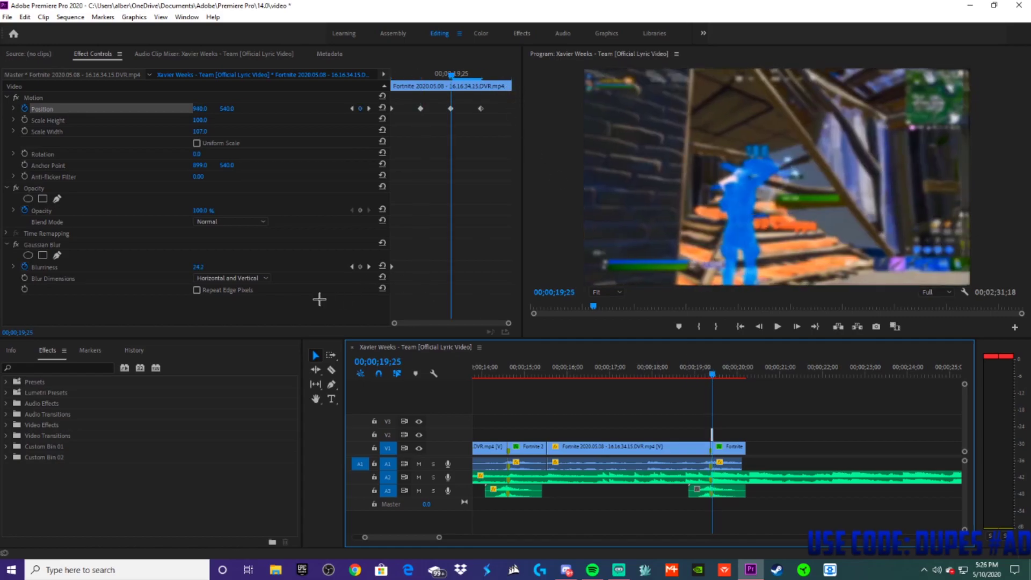
pyautogui.click(34, 210)
pyautogui.click(199, 210)
pyautogui.write('7')
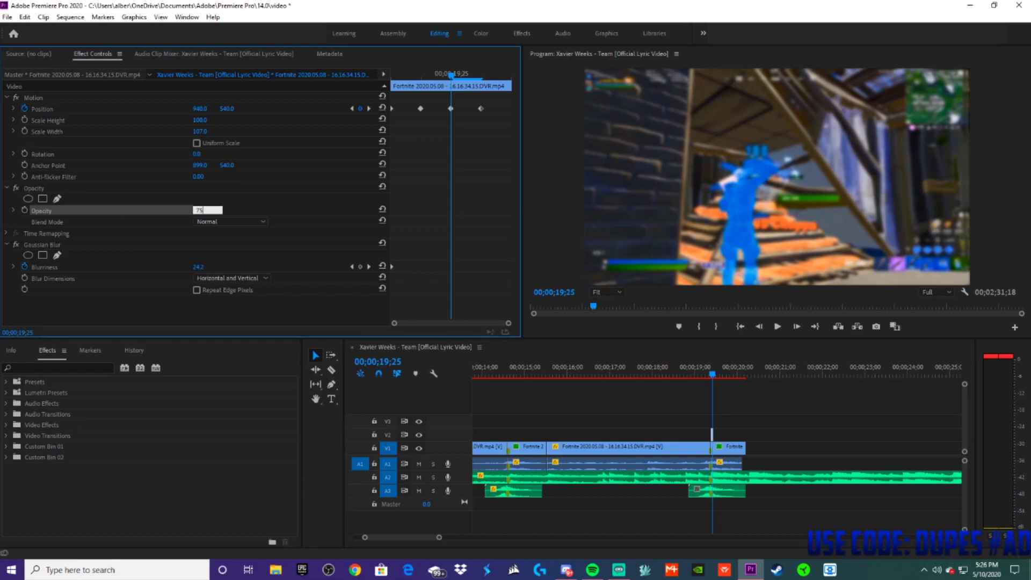
pyautogui.write('5')
pyautogui.press('Return')
# Step: Play back the gameplay around both swoosh cuts to check the shake, blur and sound effects
pyautogui.moveTo(712, 371); pyautogui.dragTo(638, 370)
pyautogui.click(845, 424)
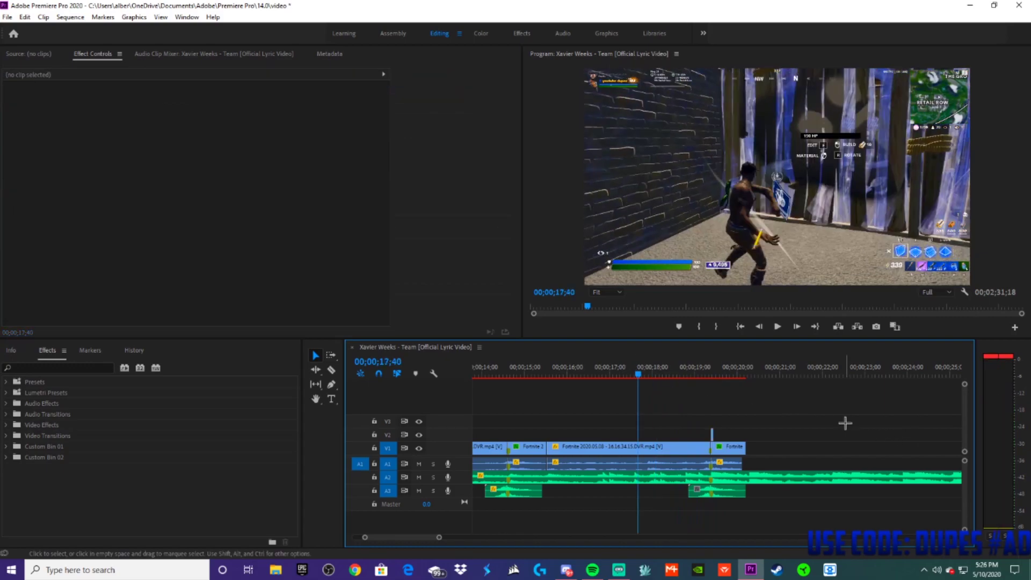
pyautogui.press('space')
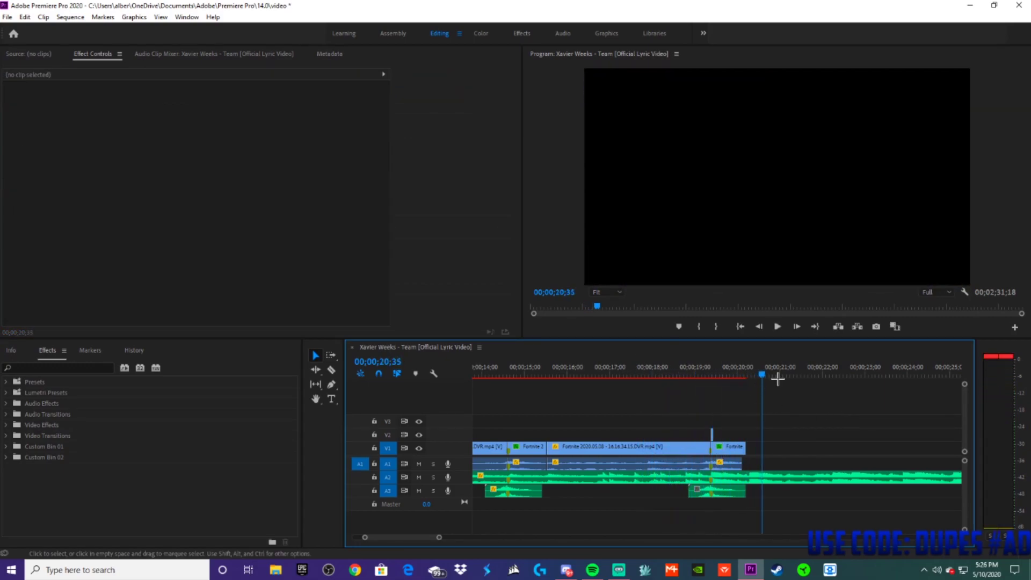
pyautogui.moveTo(779, 375); pyautogui.dragTo(711, 367)
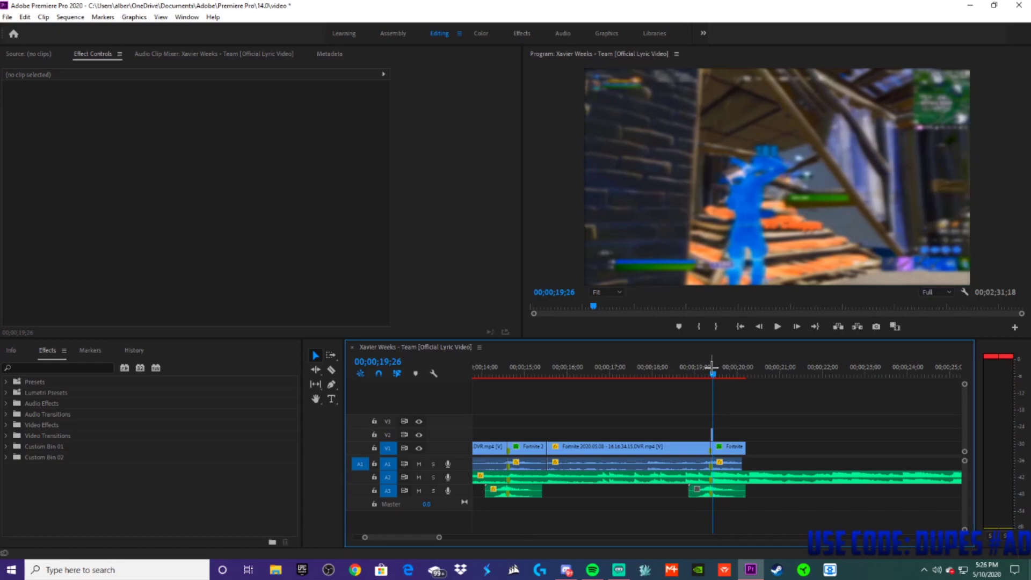
pyautogui.moveTo(710, 374); pyautogui.dragTo(500, 379)
pyautogui.scroll(3, 575, 398)
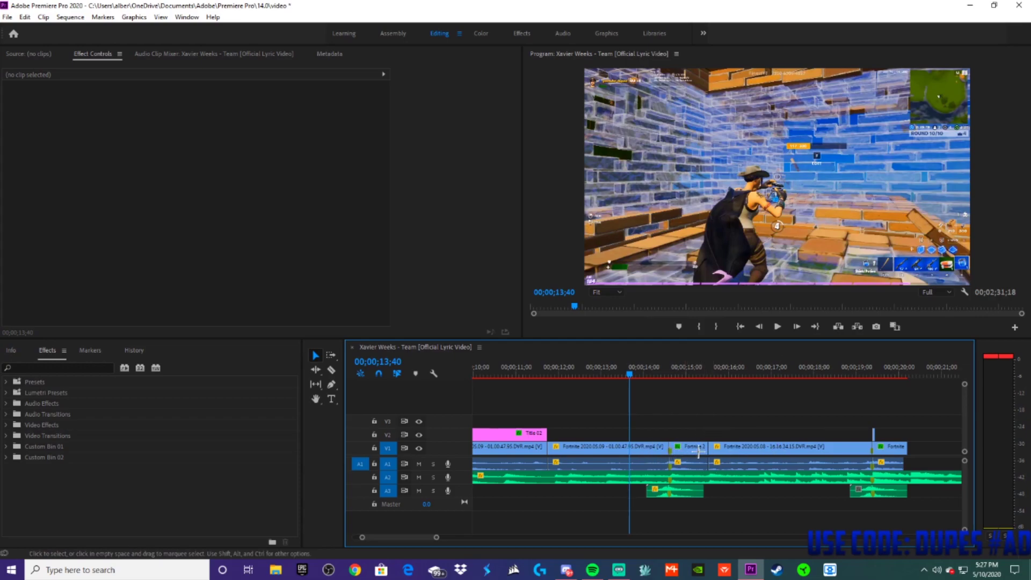
pyautogui.click(613, 379)
pyautogui.press('space')
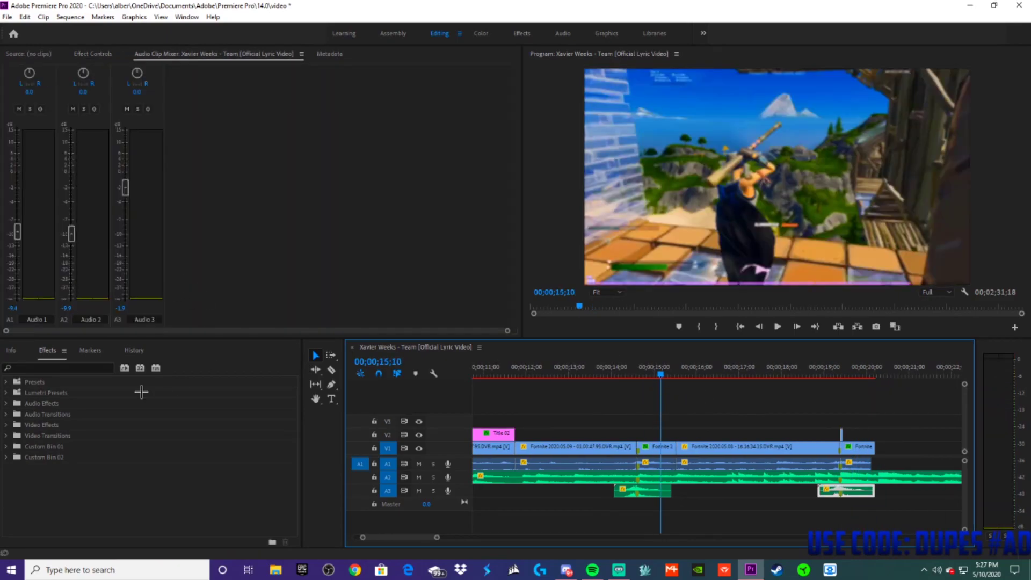
pyautogui.click(53, 370)
pyautogui.write('cross')
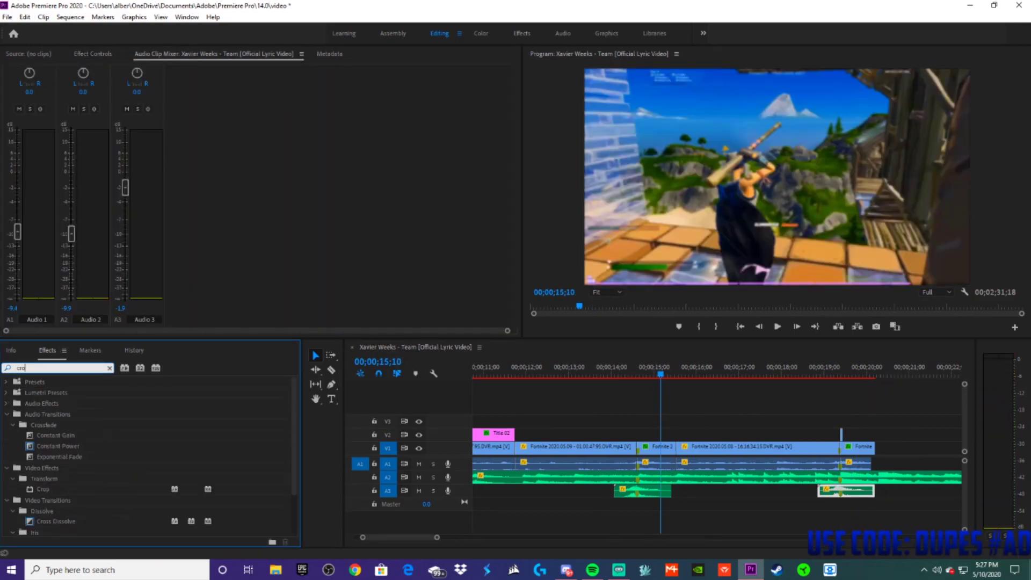
pyautogui.click(110, 368)
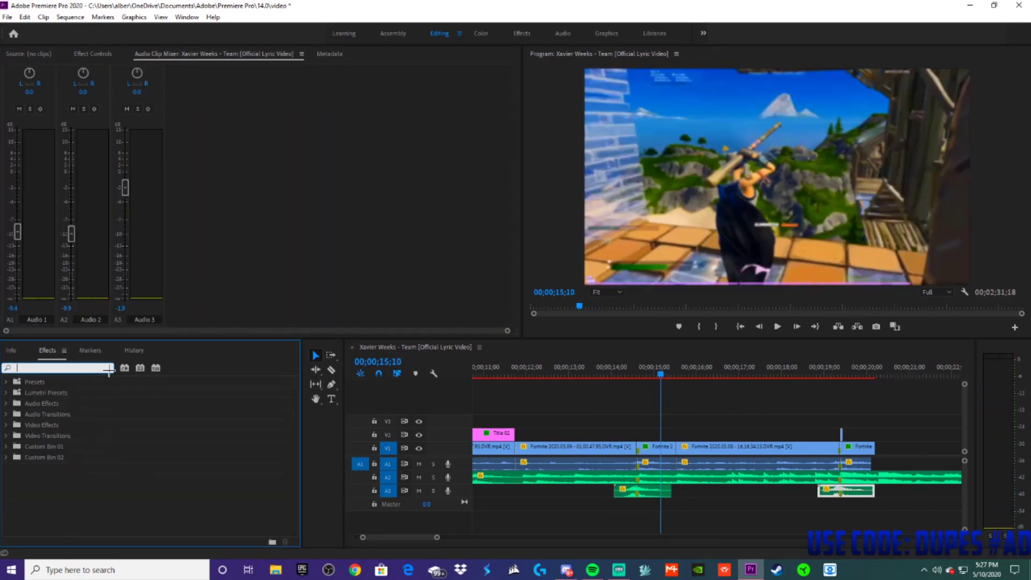
# Step: Apply a Cross Dissolve to the cut between the first blurred segment and the next gameplay clip, and shorten it to about 6 frames
pyautogui.click(6, 436)
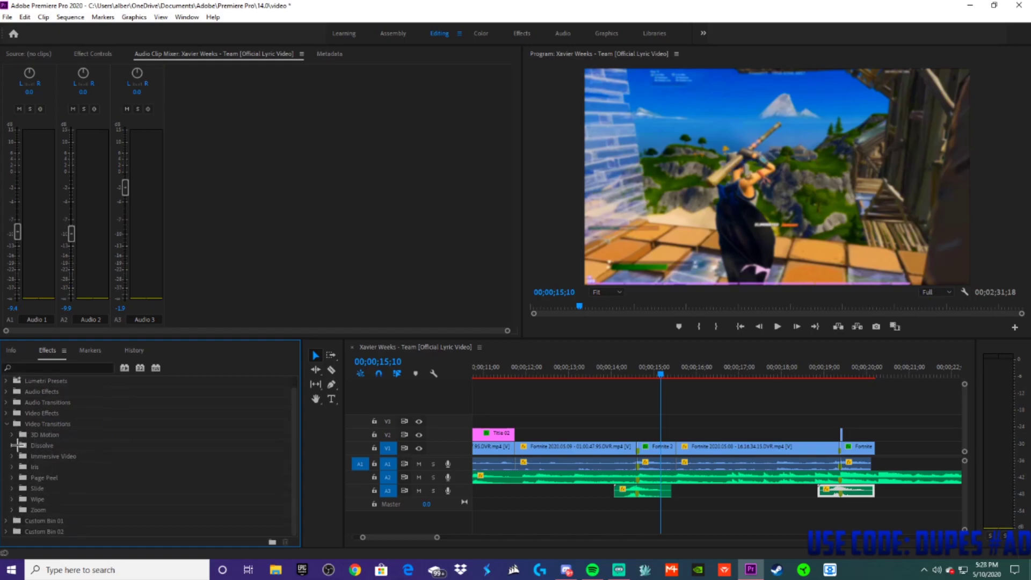
pyautogui.click(10, 446)
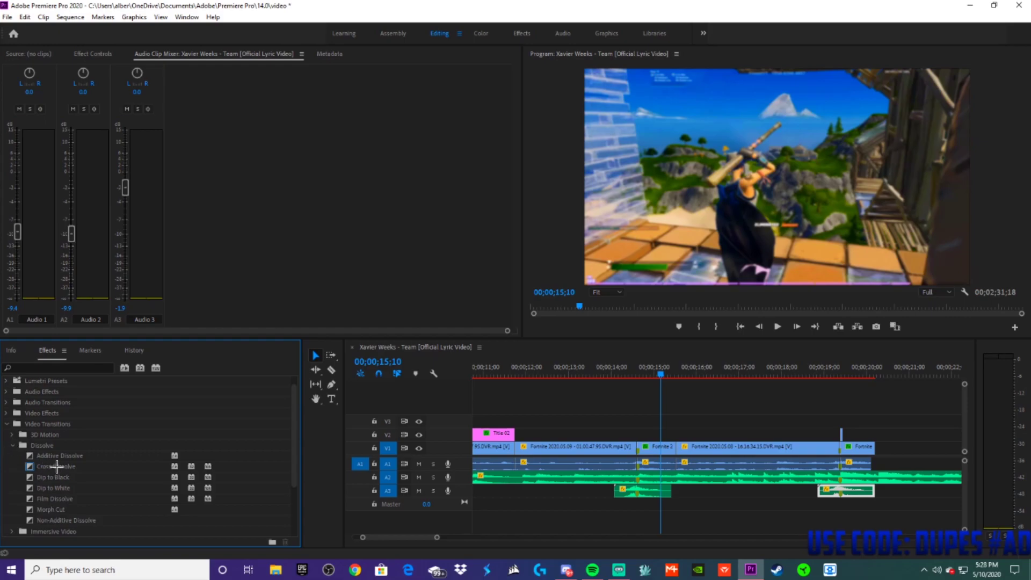
pyautogui.moveTo(57, 466); pyautogui.dragTo(546, 446)
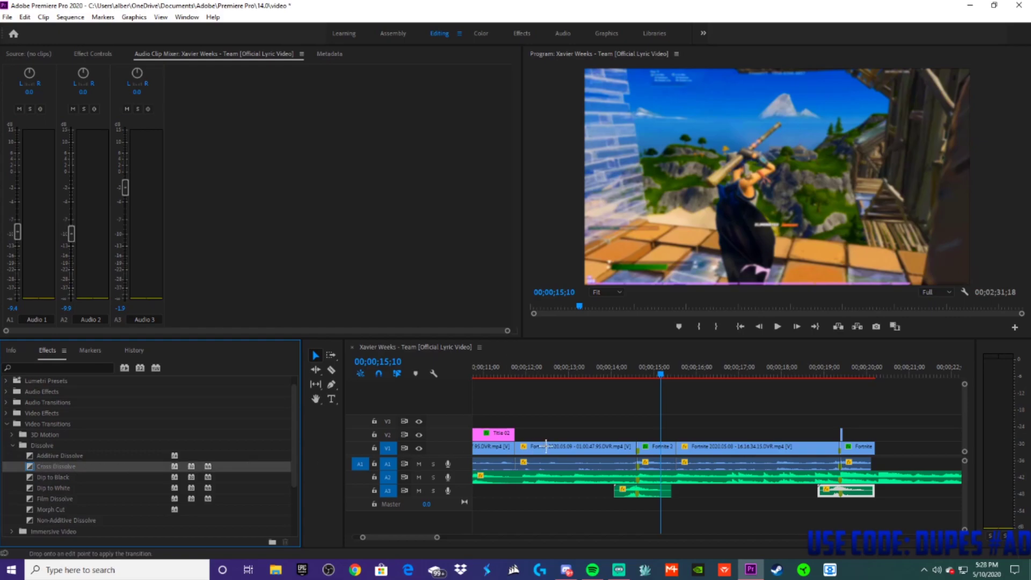
pyautogui.moveTo(682, 458); pyautogui.dragTo(676, 448)
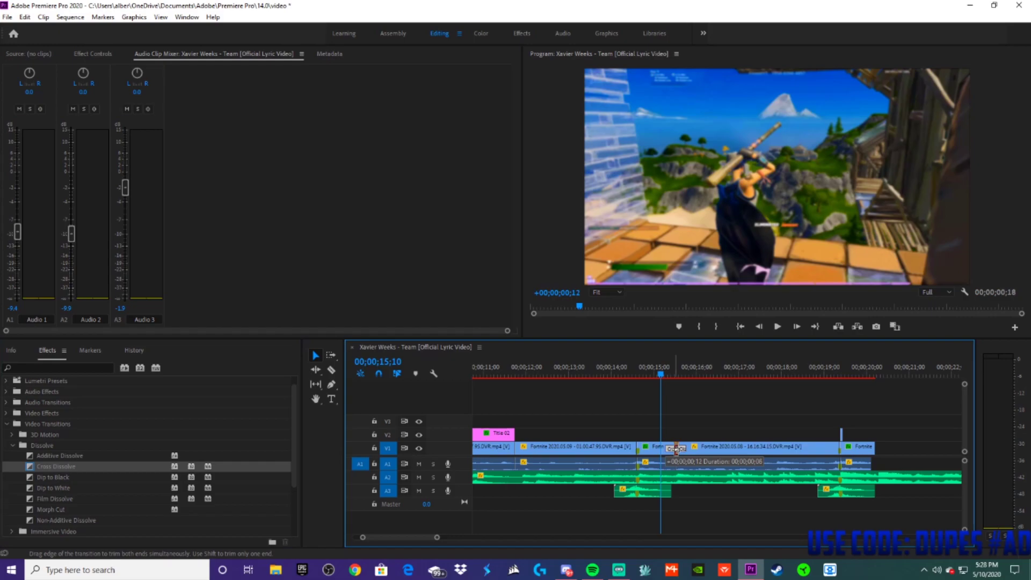
pyautogui.moveTo(676, 450); pyautogui.dragTo(676, 449)
# Step: Play back the cut with the Cross Dissolve to check the transition between the two gameplay clips
pyautogui.press('space')
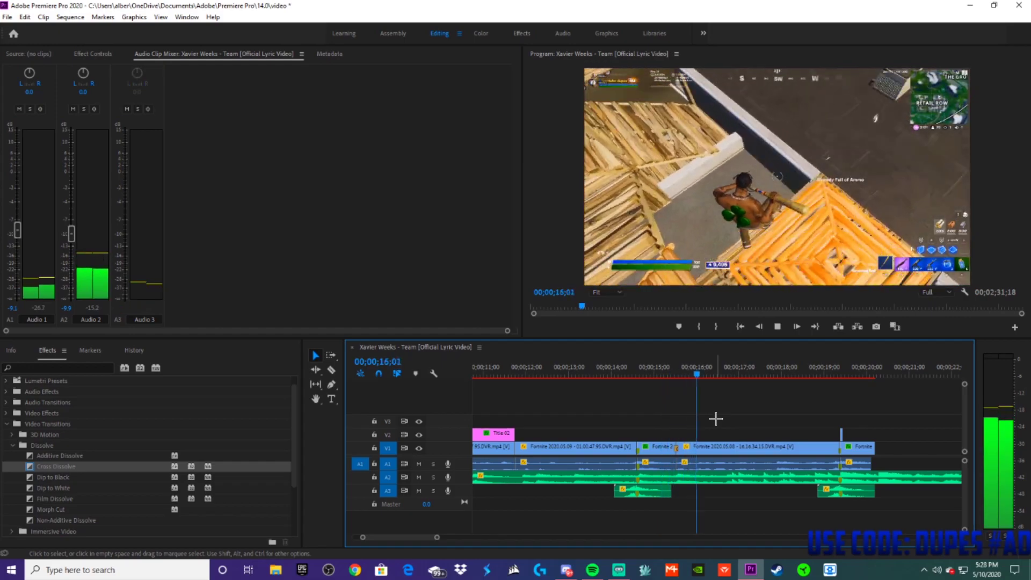
pyautogui.press('space')
pyautogui.moveTo(696, 370); pyautogui.dragTo(662, 371)
pyautogui.press('space')
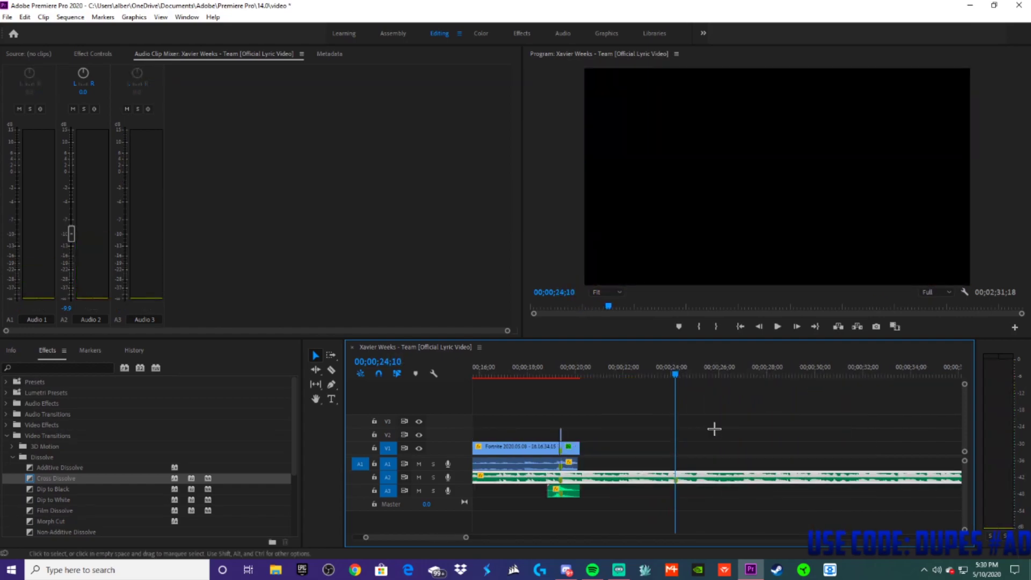
# Step: Deselect all clips, show the effect controls, and collapse the Dissolve and Video Transitions folders in the effects list
pyautogui.click(708, 428)
pyautogui.click(20, 54)
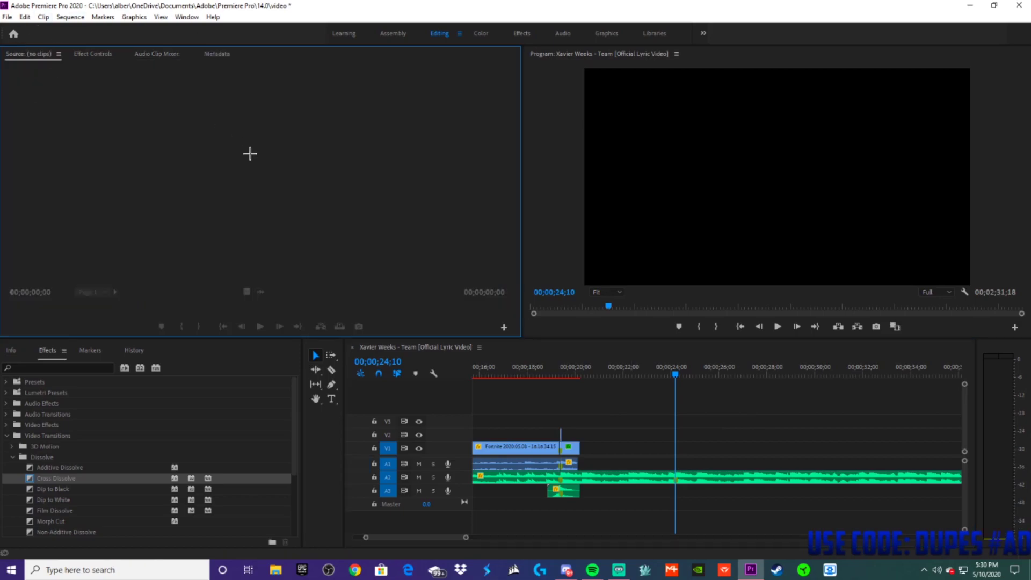
pyautogui.click(93, 54)
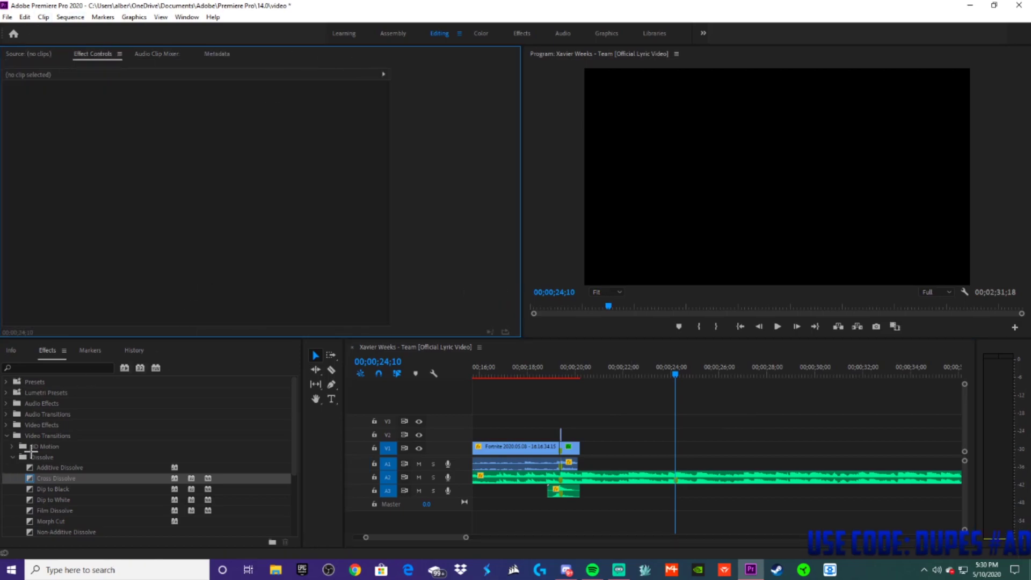
pyautogui.click(12, 458)
pyautogui.click(7, 436)
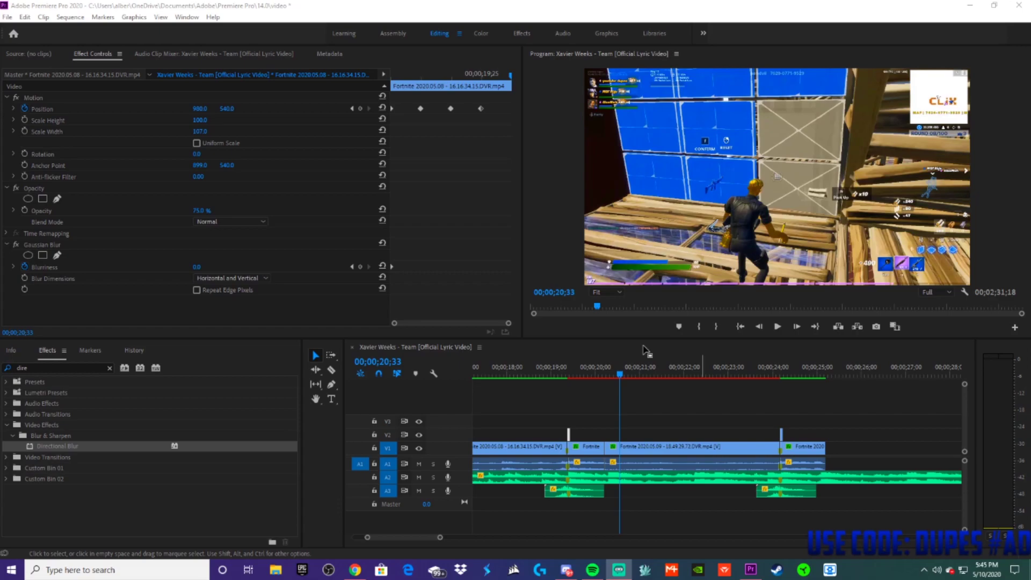
# Step: Apply Directional Blur to the short blurred gameplay clip before the 20-second cut, with the playhead on that clip's last frame
pyautogui.click(605, 367)
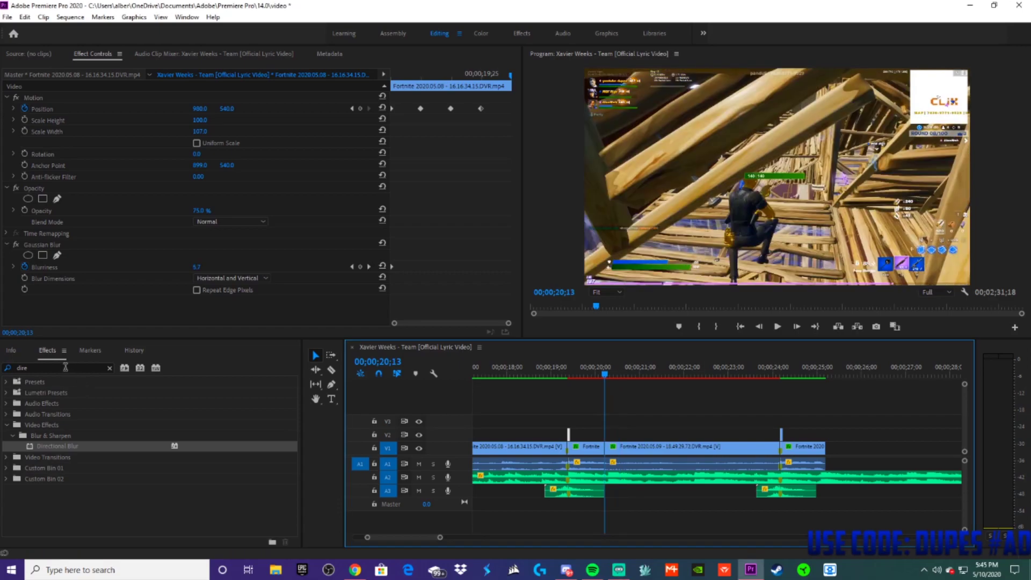
pyautogui.moveTo(58, 446); pyautogui.dragTo(585, 447)
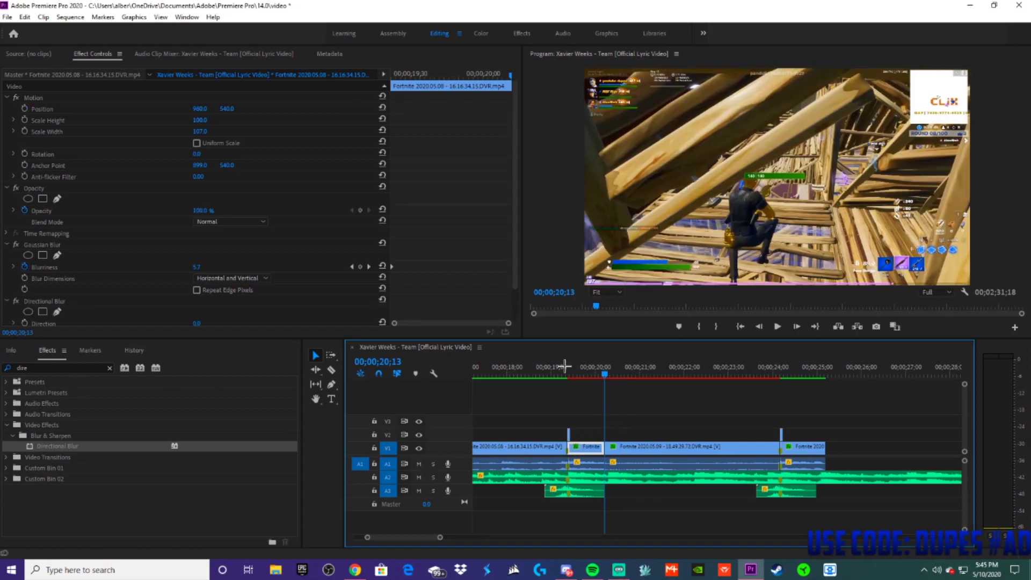
pyautogui.scroll(-2, 161, 266)
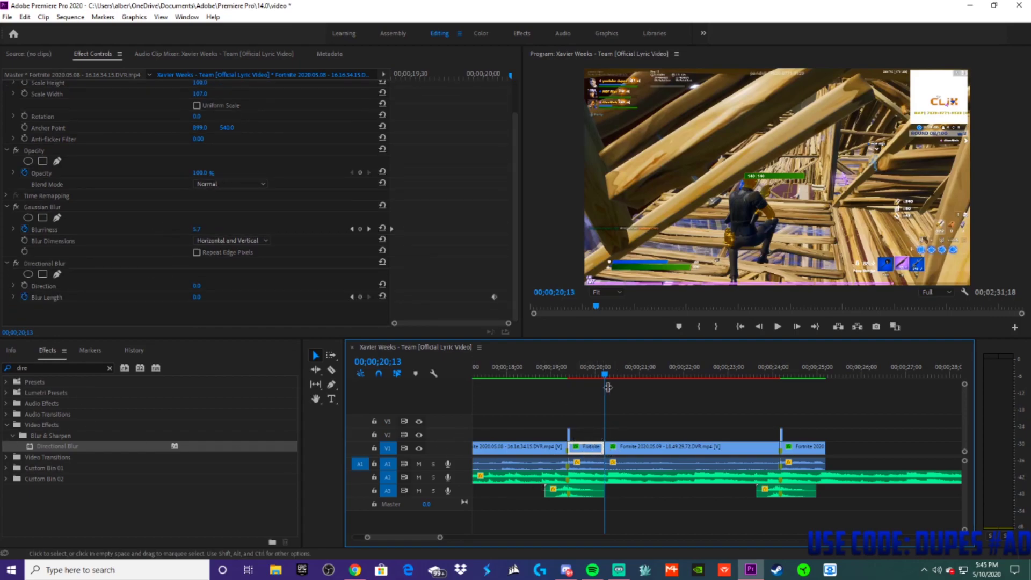
pyautogui.click(495, 77)
pyautogui.click(266, 298)
pyautogui.moveTo(501, 76); pyautogui.dragTo(511, 77)
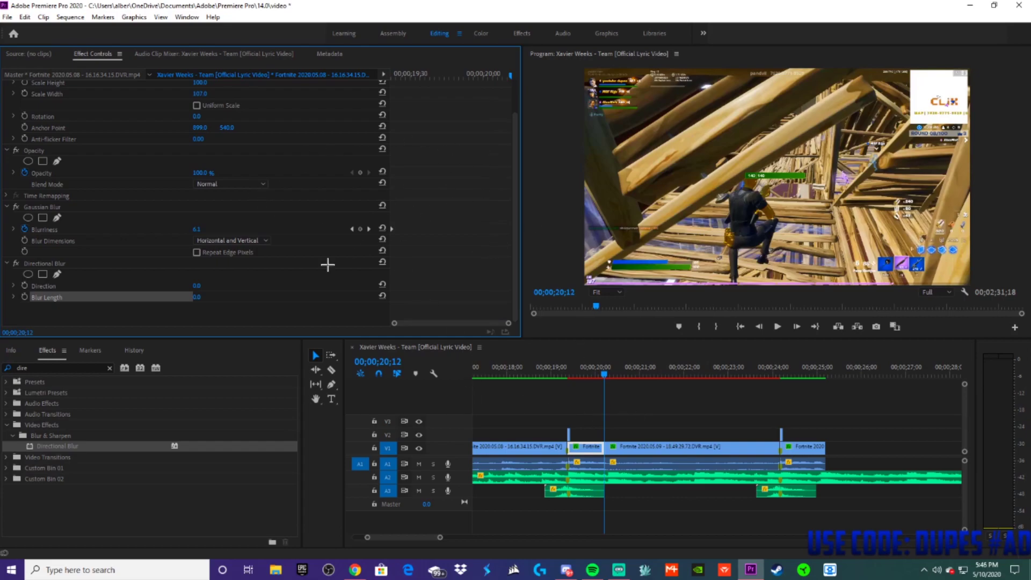
# Step: Set the short clip's Directional Blur Length to 170 and keyframe it at 00;00;20;12
pyautogui.click(207, 293)
pyautogui.write('170')
pyautogui.press('Return')
pyautogui.click(24, 297)
pyautogui.moveTo(509, 73); pyautogui.dragTo(515, 75)
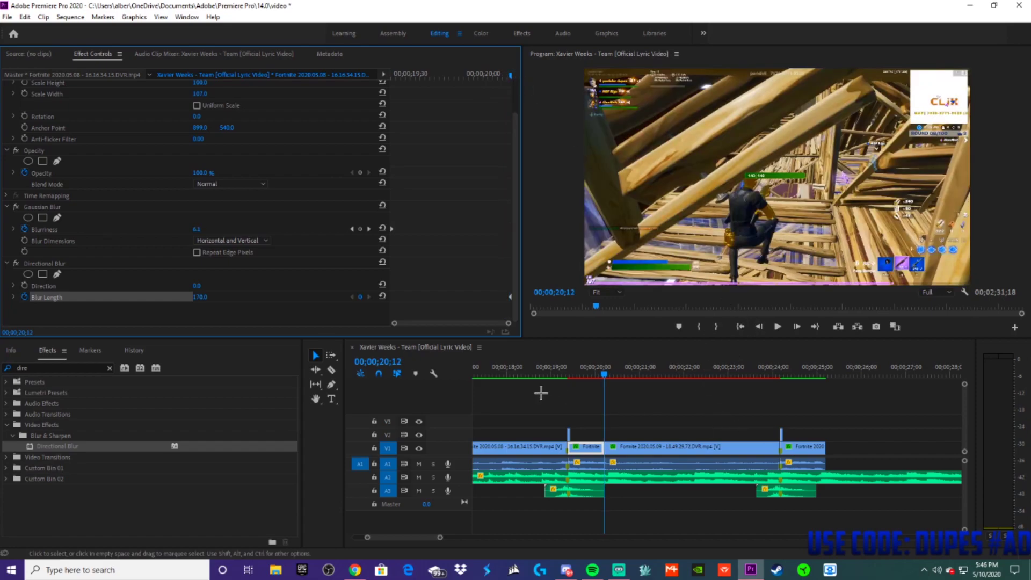
# Step: Add a Blur Length keyframe of 0 five frames earlier on the short clip, at 00;00;20;07
pyautogui.press('Left')
pyautogui.press('Left')
pyautogui.press('Left')
pyautogui.press('Left')
pyautogui.press('Left')
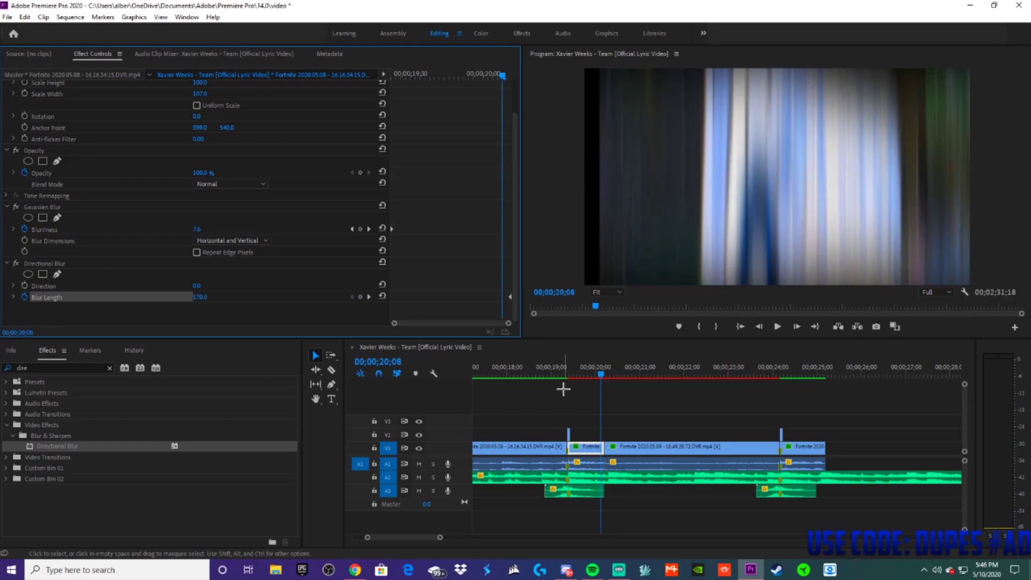
pyautogui.click(358, 296)
pyautogui.click(207, 295)
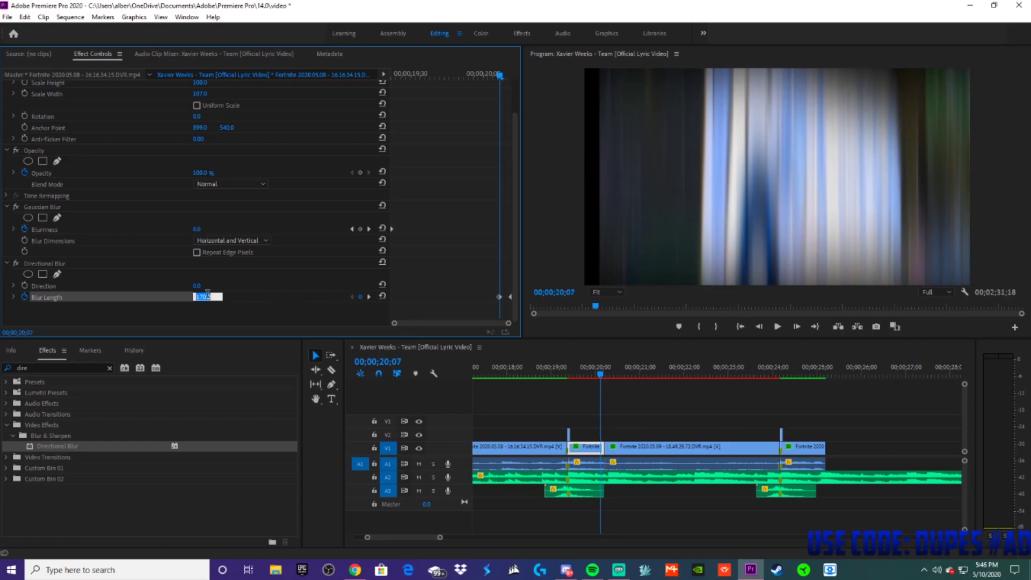
pyautogui.write('0')
pyautogui.press('Return')
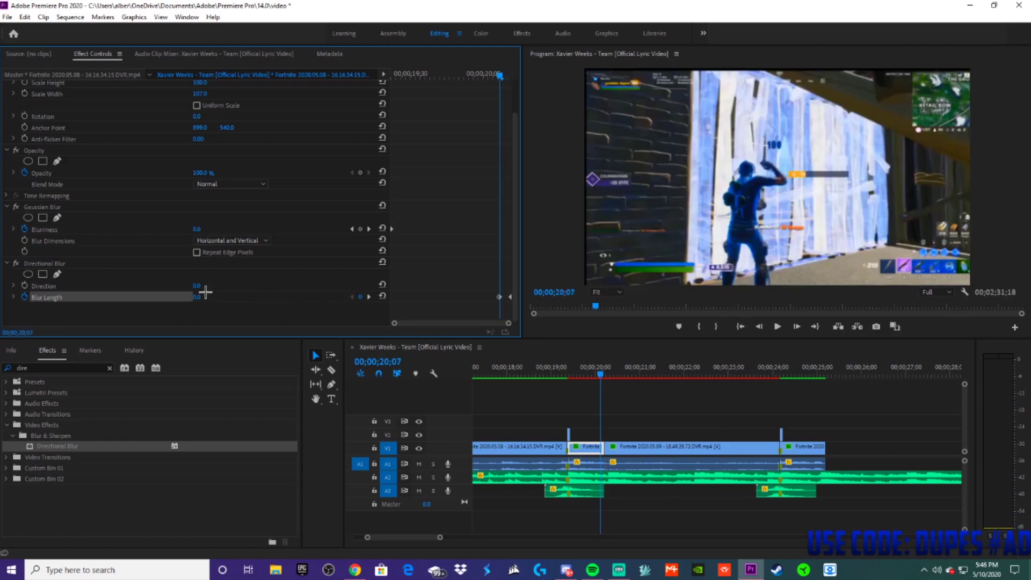
# Step: Set the Directional Blur Direction on the short clip to 90°
pyautogui.click(204, 283)
pyautogui.write('90')
pyautogui.press('Return')
# Step: Apply Directional Blur to the longer gameplay clip after the cut and move the playhead to that clip's start
pyautogui.click(607, 375)
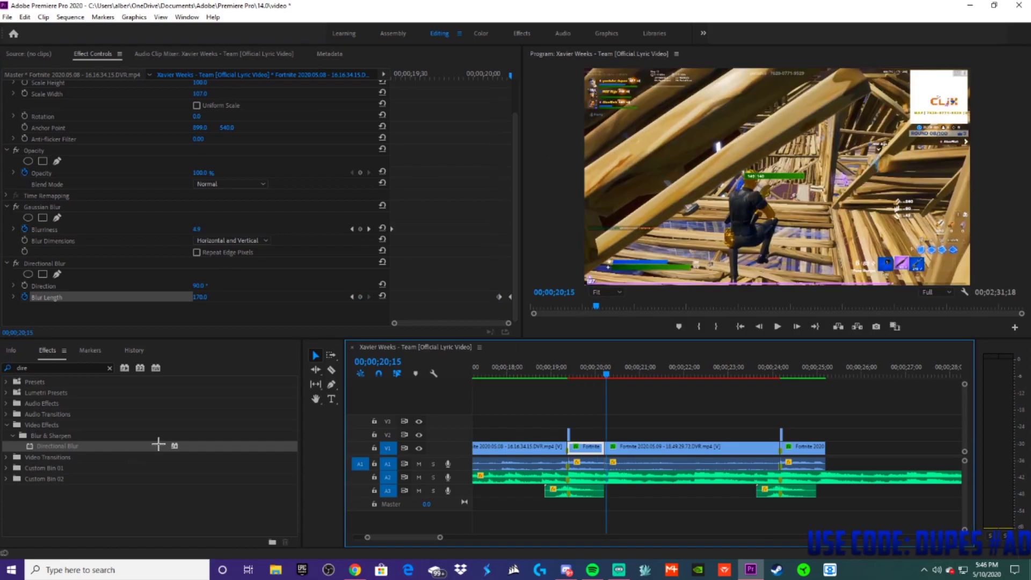
pyautogui.moveTo(277, 451); pyautogui.dragTo(636, 456)
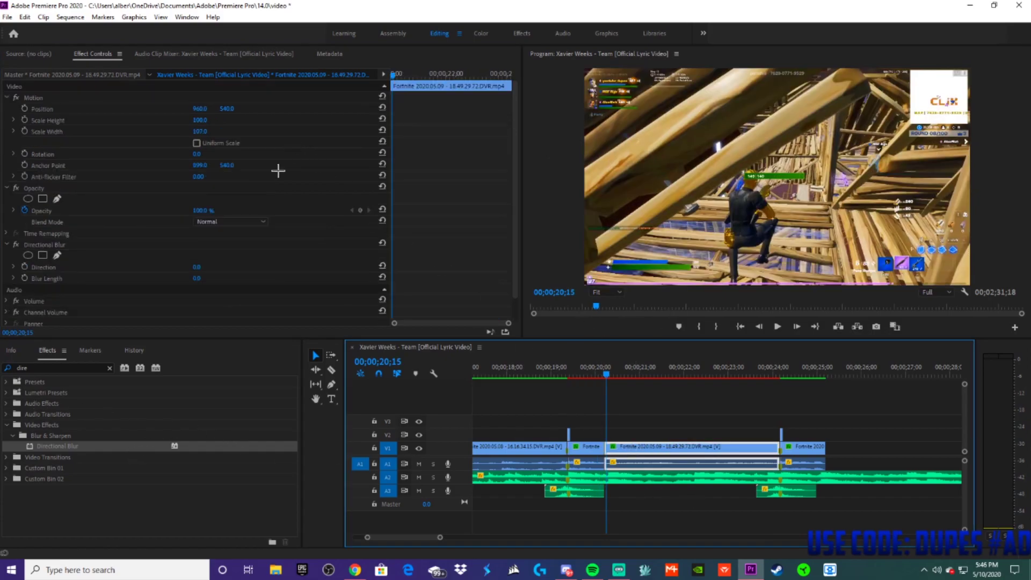
pyautogui.scroll(-1, 264, 296)
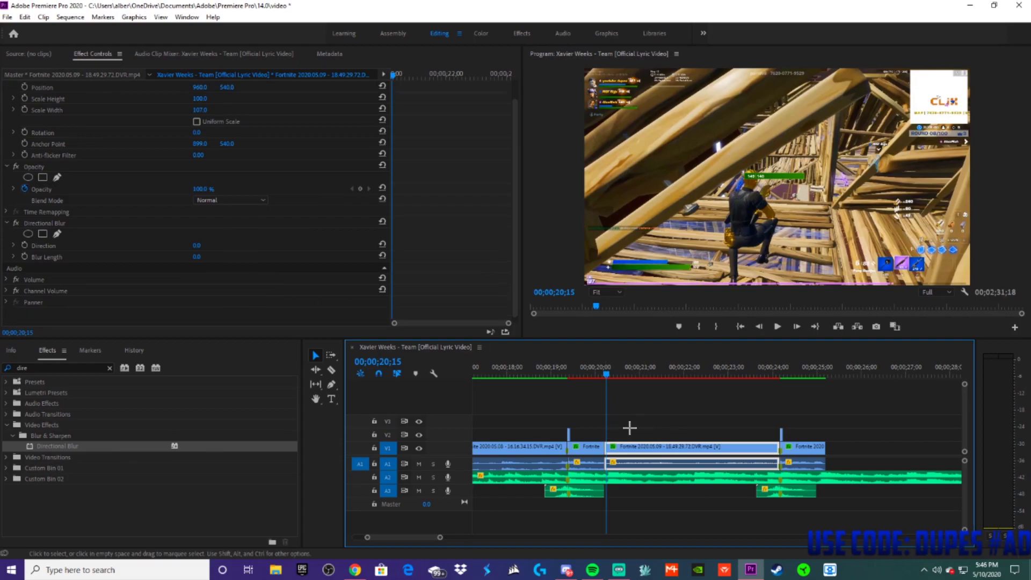
pyautogui.click(392, 74)
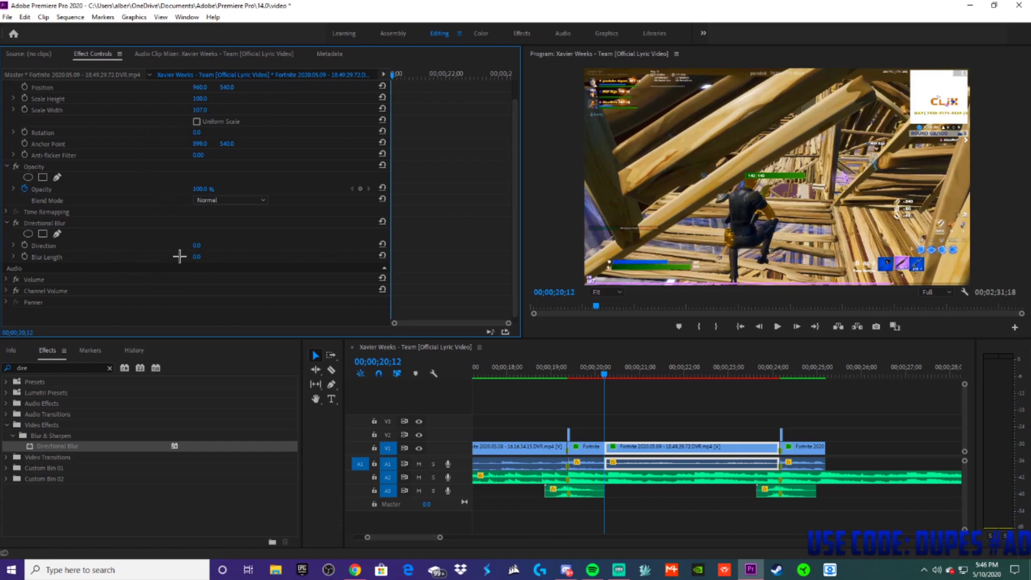
# Step: Keyframe the longer clip's Blur Length at 170 at 00;00;20;12
pyautogui.click(25, 256)
pyautogui.click(198, 256)
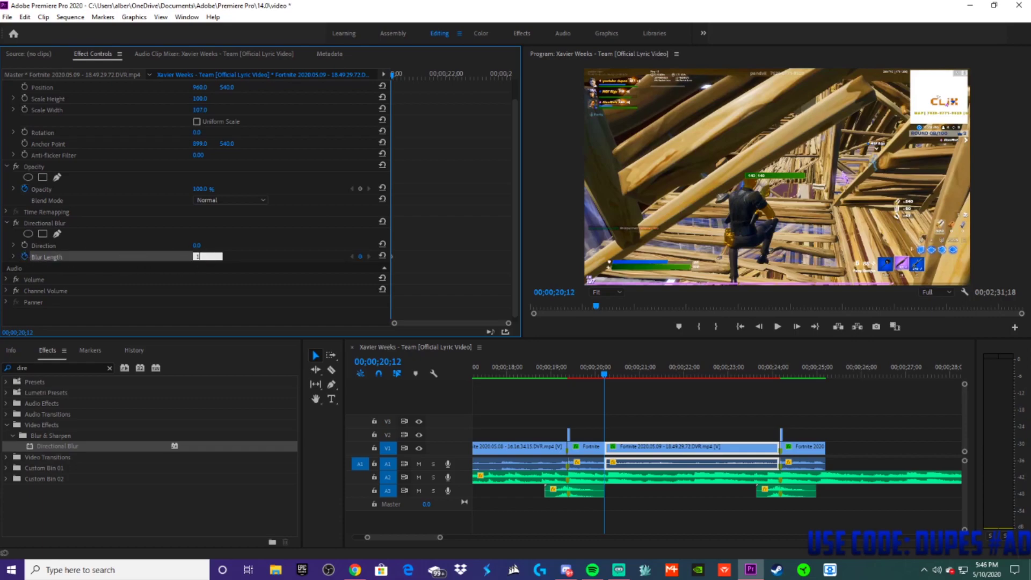
pyautogui.press('Return')
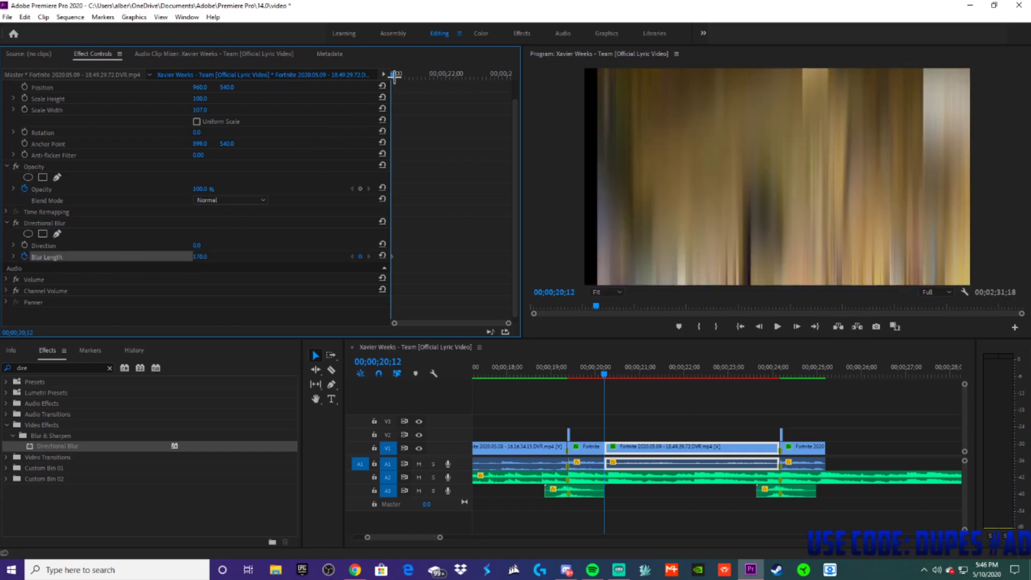
# Step: Add a Blur Length keyframe of 0 five frames into the longer clip, at 00;00;20;17
pyautogui.press('Right')
pyautogui.press('Right')
pyautogui.press('Right')
pyautogui.press('Right')
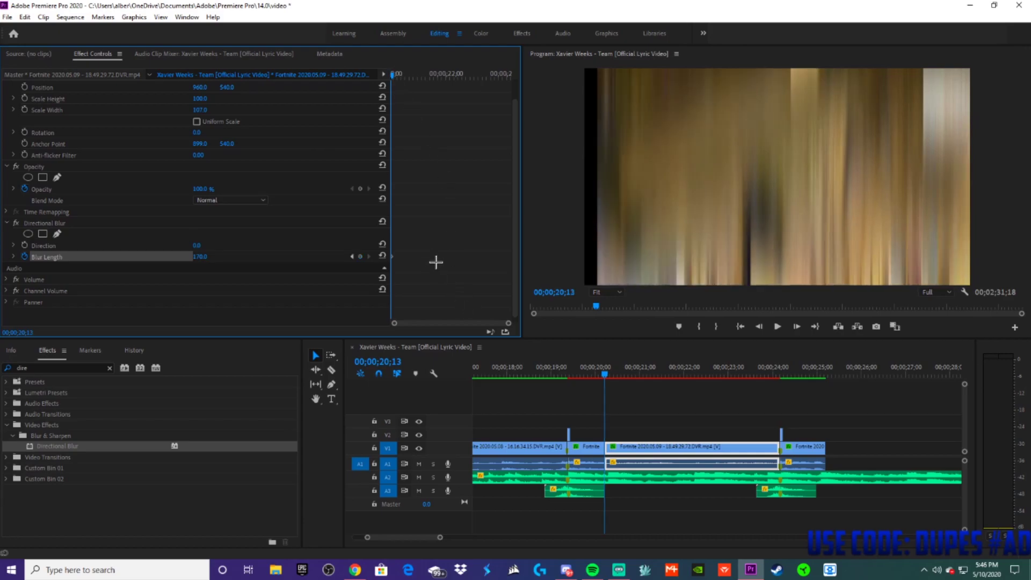
pyautogui.press('Right')
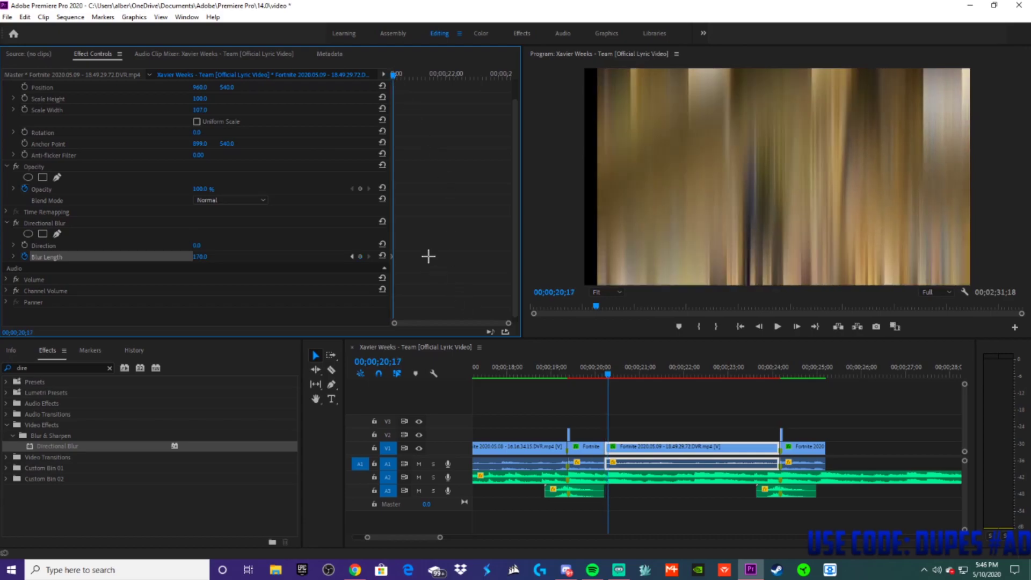
pyautogui.click(207, 255)
pyautogui.write('0')
pyautogui.press('Return')
# Step: Set the Directional Blur Direction on the longer gameplay clip to 90°
pyautogui.click(204, 244)
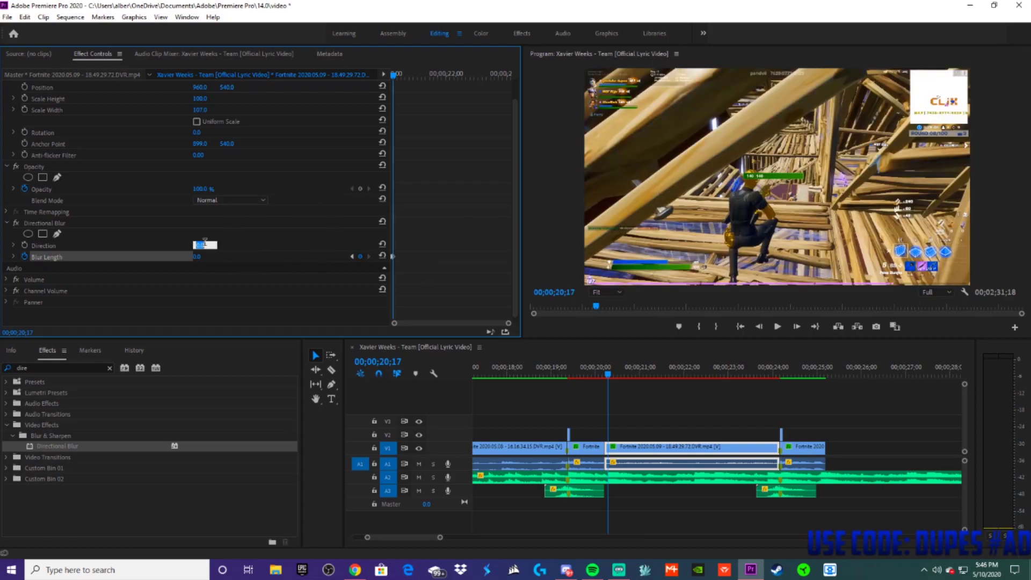
pyautogui.write('90')
pyautogui.press('Return')
# Step: Play back and scrub the cut with the Directional Blur, continuing through the longer clip to just before the next swoosh cut
pyautogui.moveTo(605, 370); pyautogui.dragTo(575, 363)
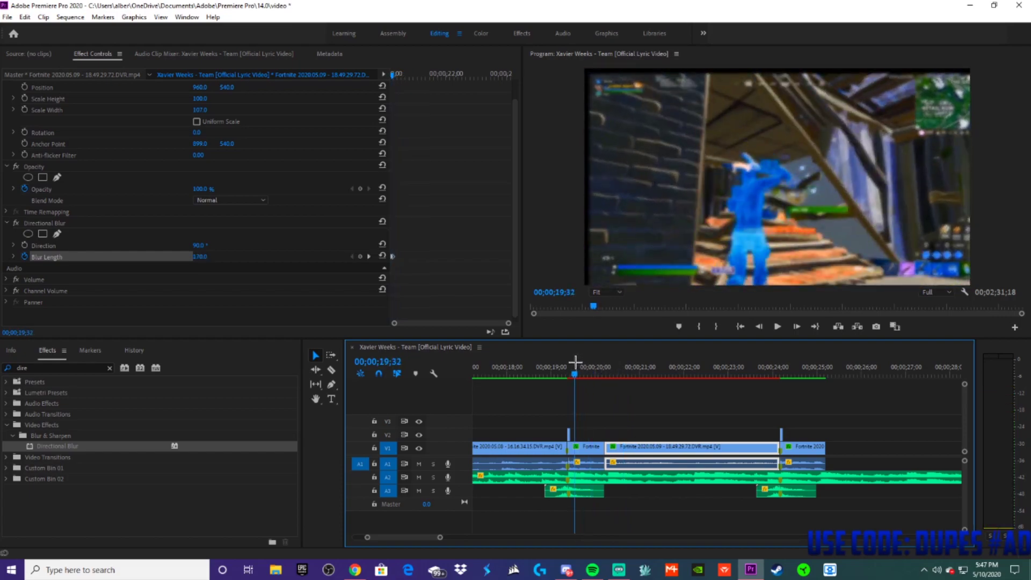
pyautogui.press('space')
pyautogui.moveTo(642, 368); pyautogui.dragTo(565, 372)
pyautogui.press('space')
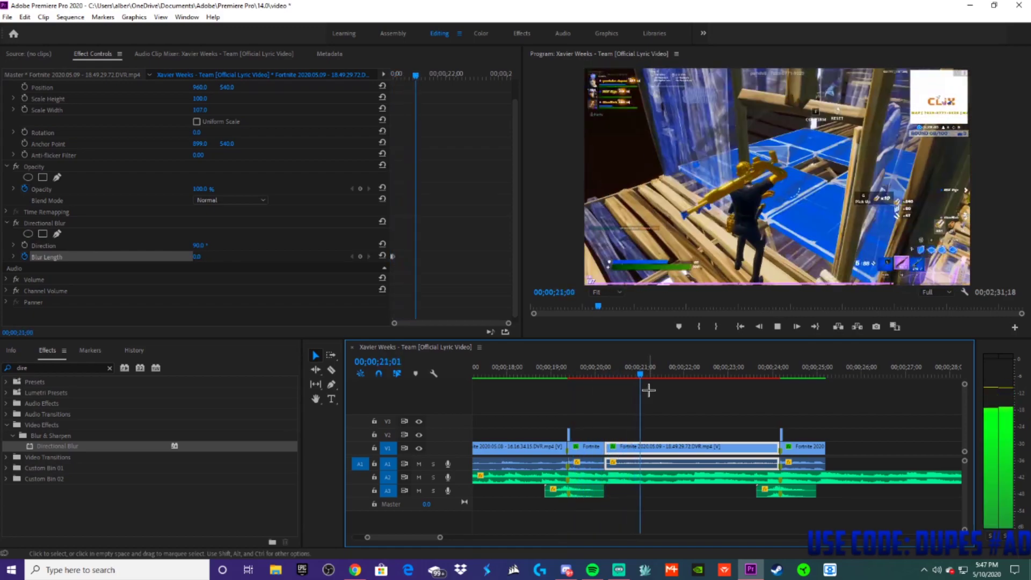
pyautogui.click(608, 378)
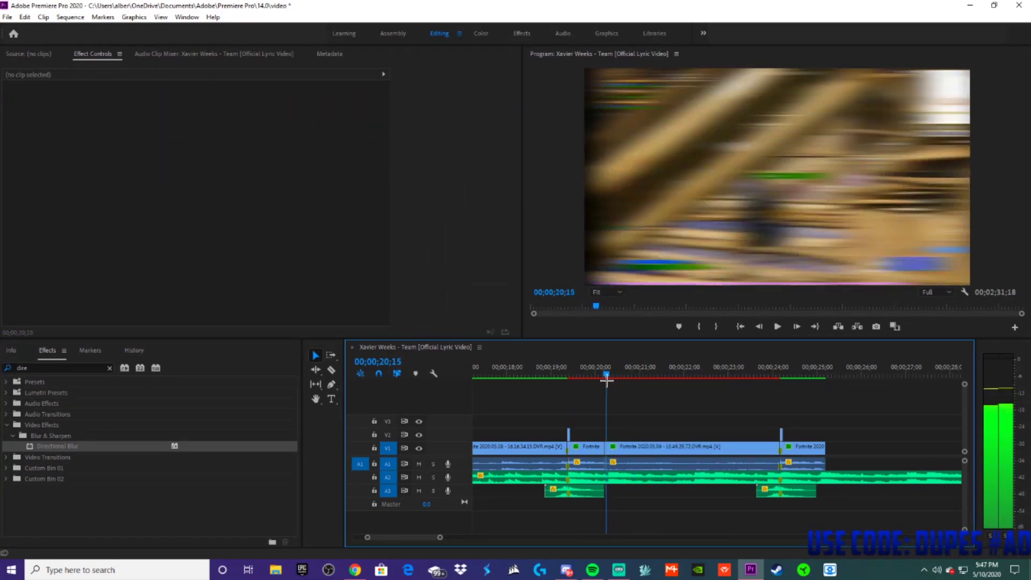
pyautogui.moveTo(607, 379); pyautogui.dragTo(618, 378)
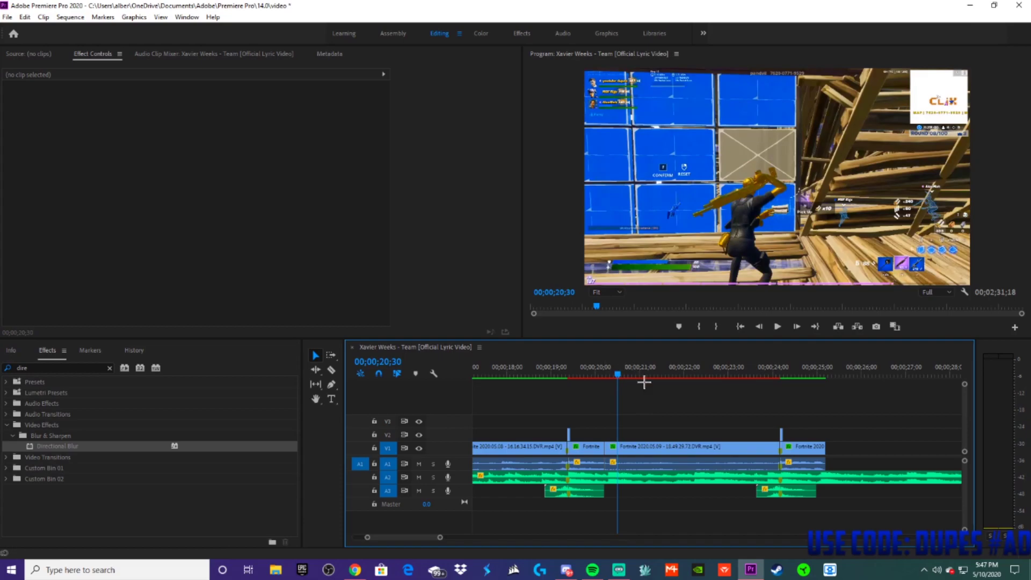
pyautogui.click(662, 380)
pyautogui.moveTo(666, 380); pyautogui.dragTo(771, 355)
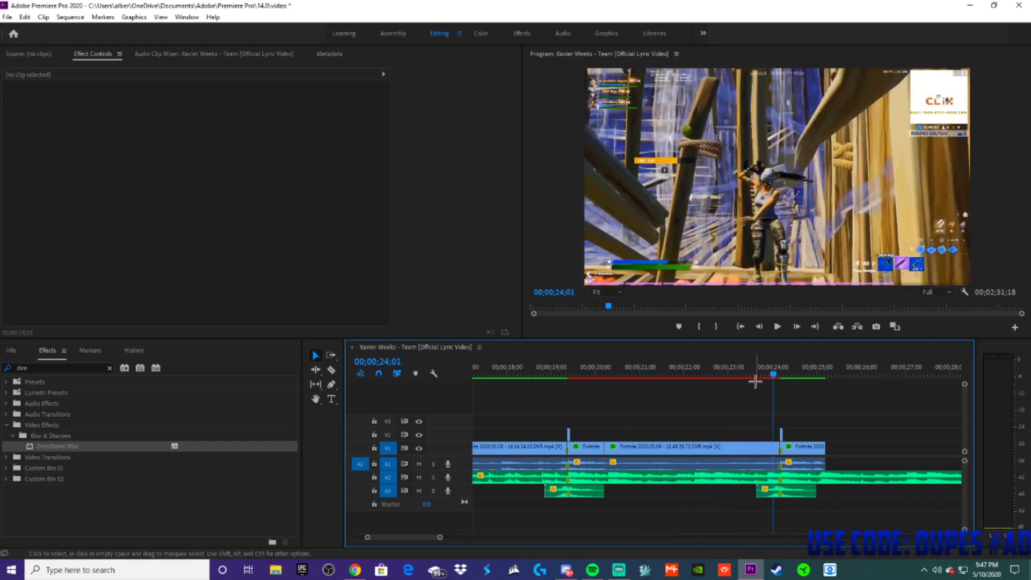